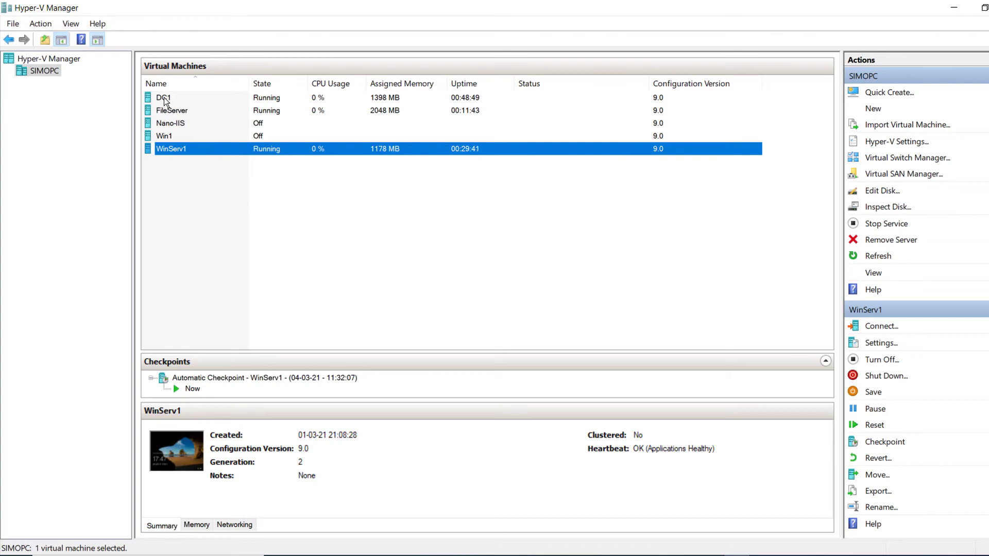
Step: Bring the DC1 virtual machine's console window to the front from the taskbar preview
mouse_move(772, 554)
click(822, 521)
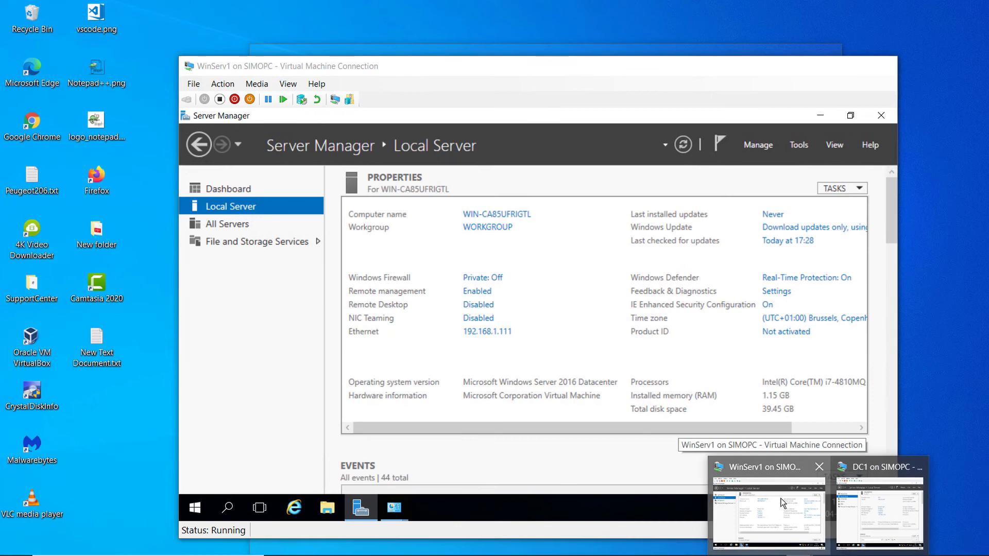
Step: Switch to the WinServ1 virtual machine window showing Server Manager's Local Server page
click(782, 502)
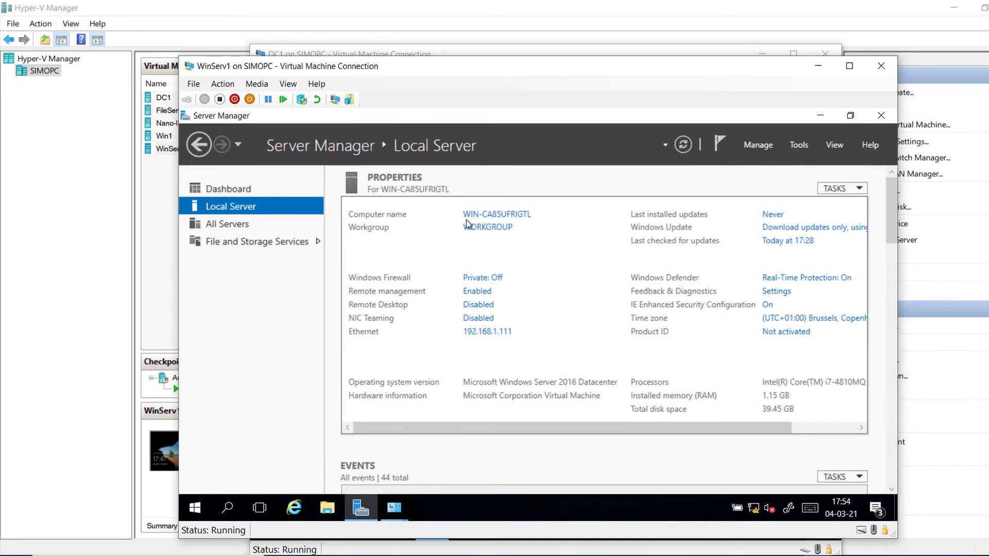
Step: Enter WinServ1 as the new computer name and choose Domain membership, then set the dialogs aside
click(483, 219)
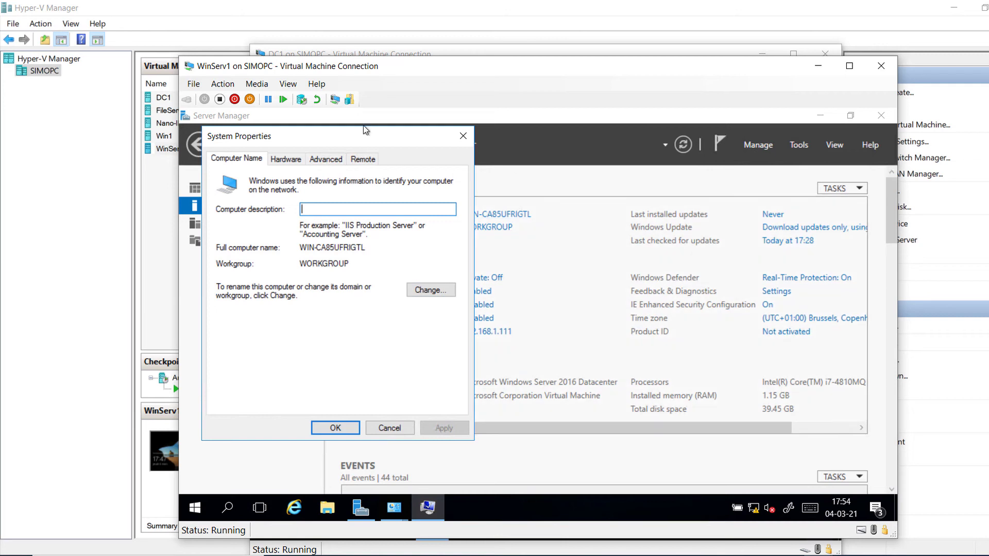
drag(368, 141, 313, 140)
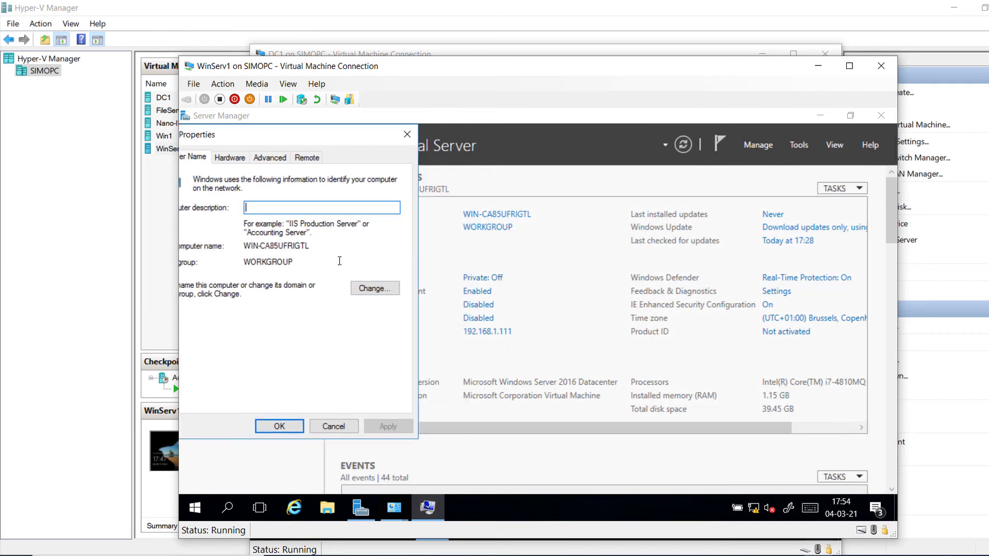
click(369, 290)
drag(321, 154, 352, 150)
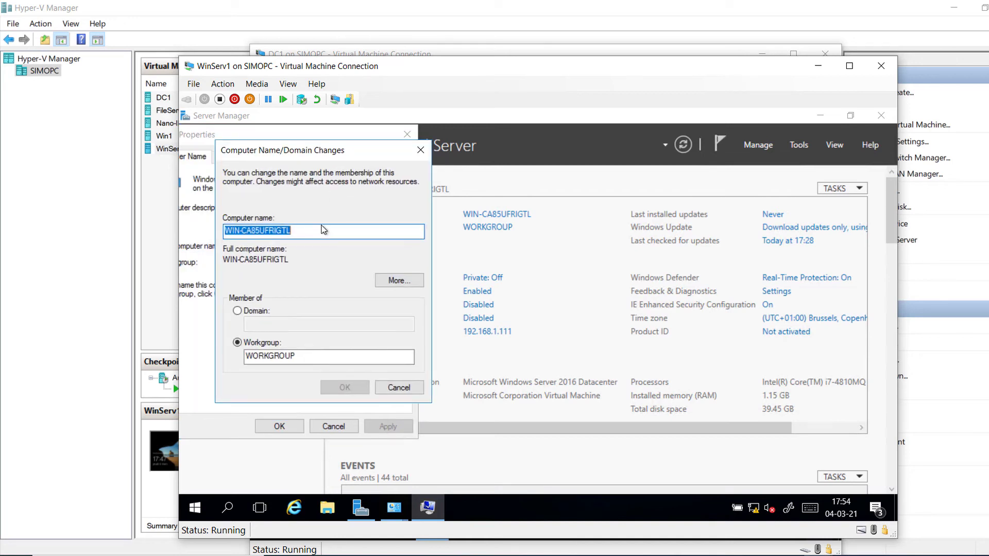
text(W)
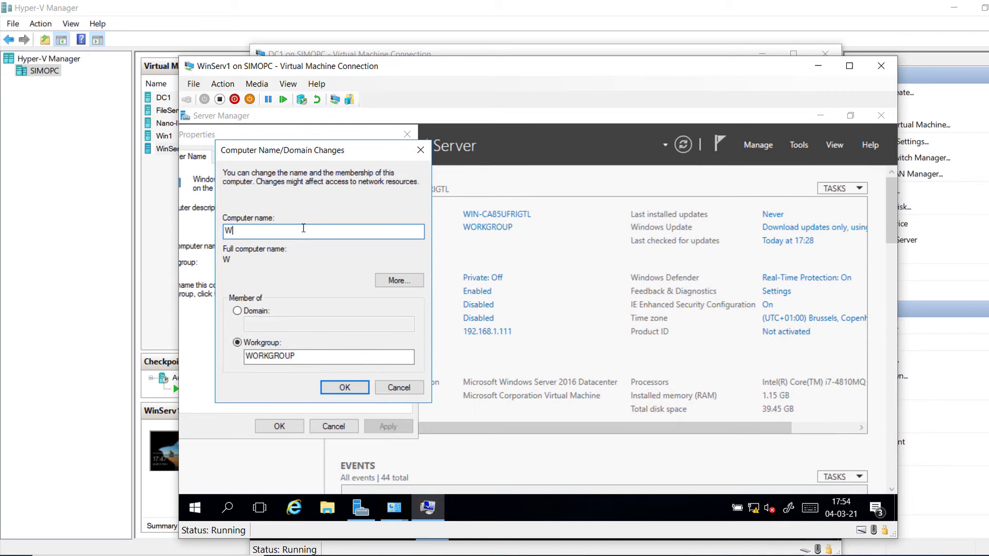
text(inServ1)
click(238, 317)
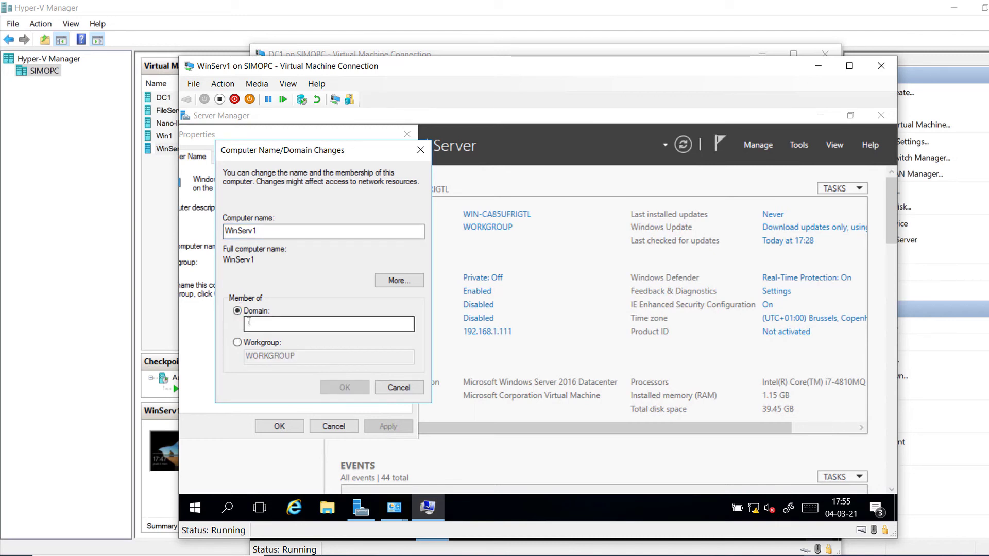
click(259, 323)
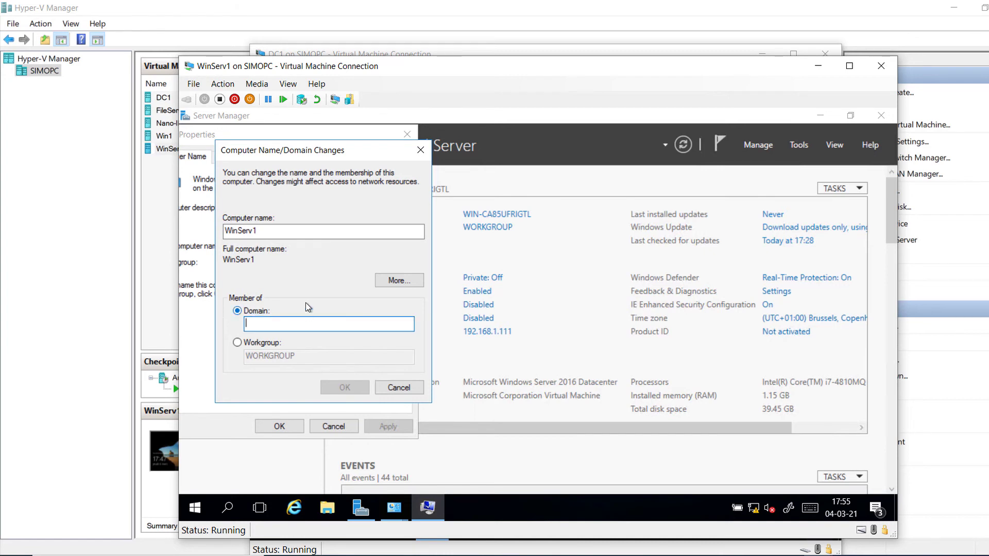
key(Escape)
key(Escape)
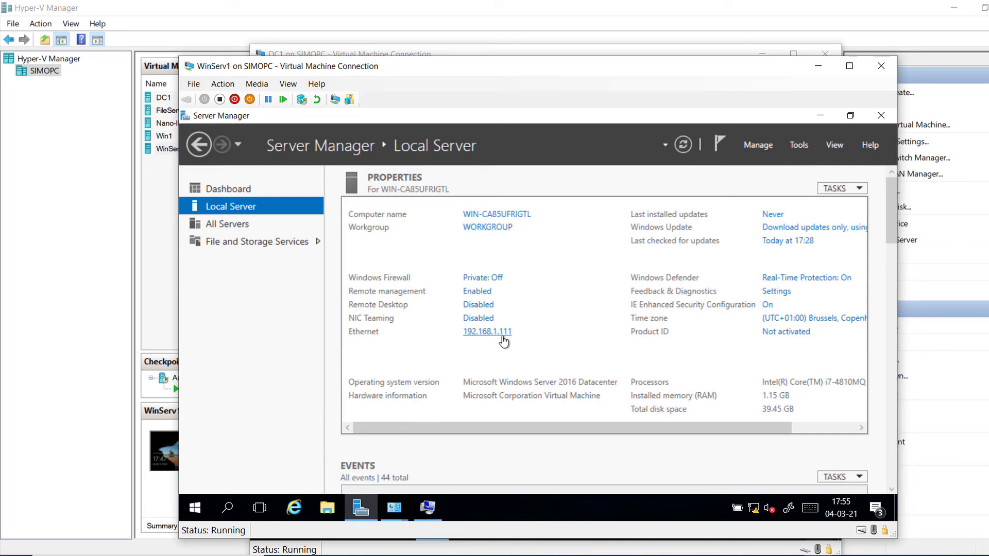
click(499, 335)
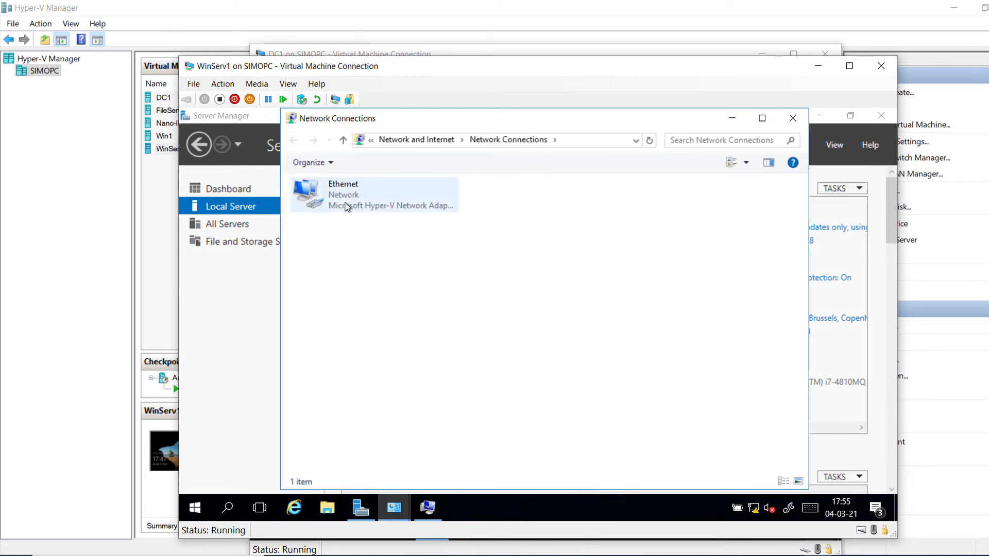
click(793, 121)
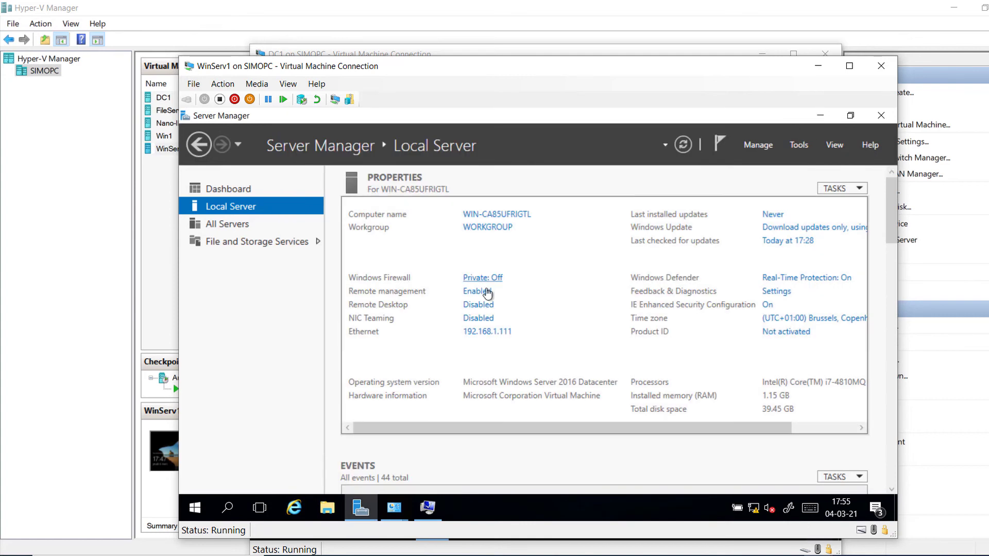
click(494, 336)
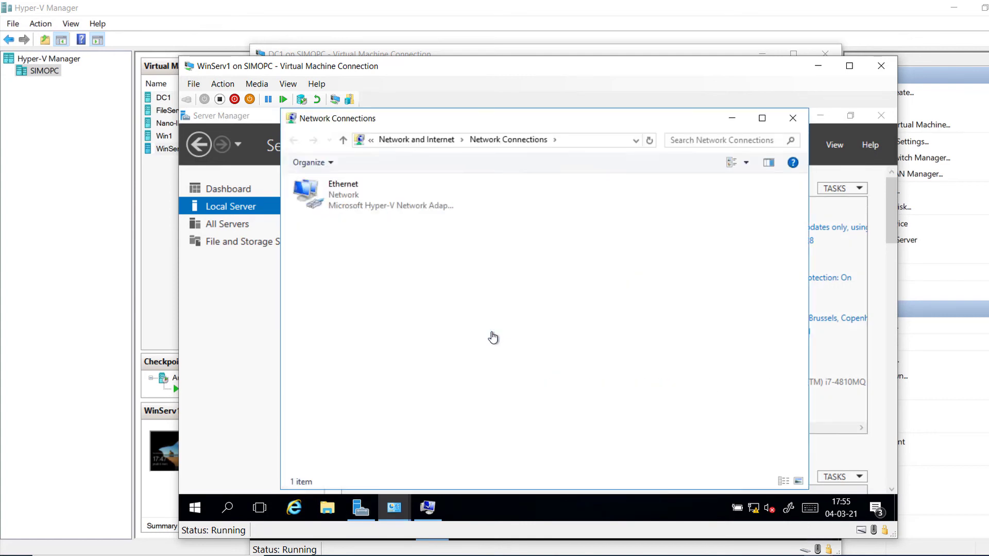
double_click(359, 201)
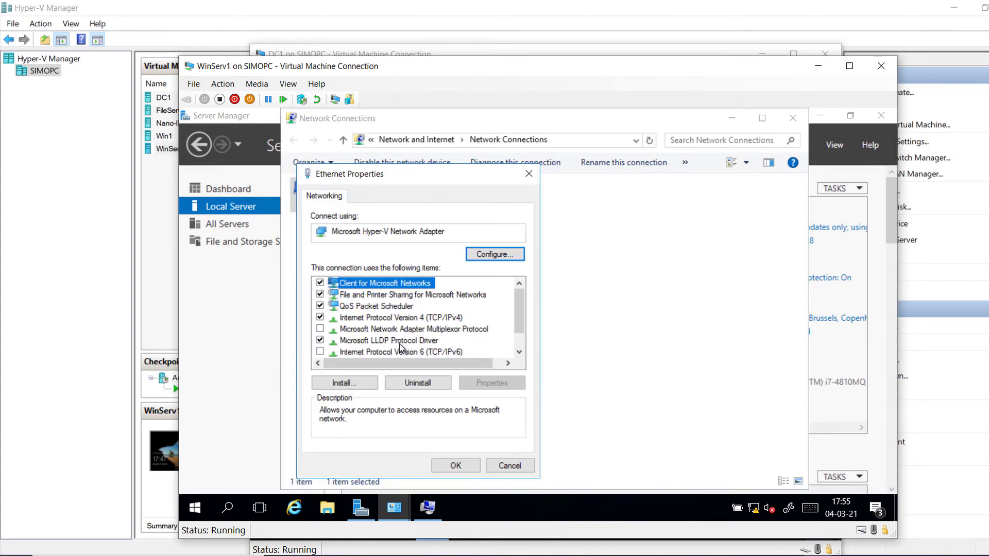
click(425, 318)
click(491, 382)
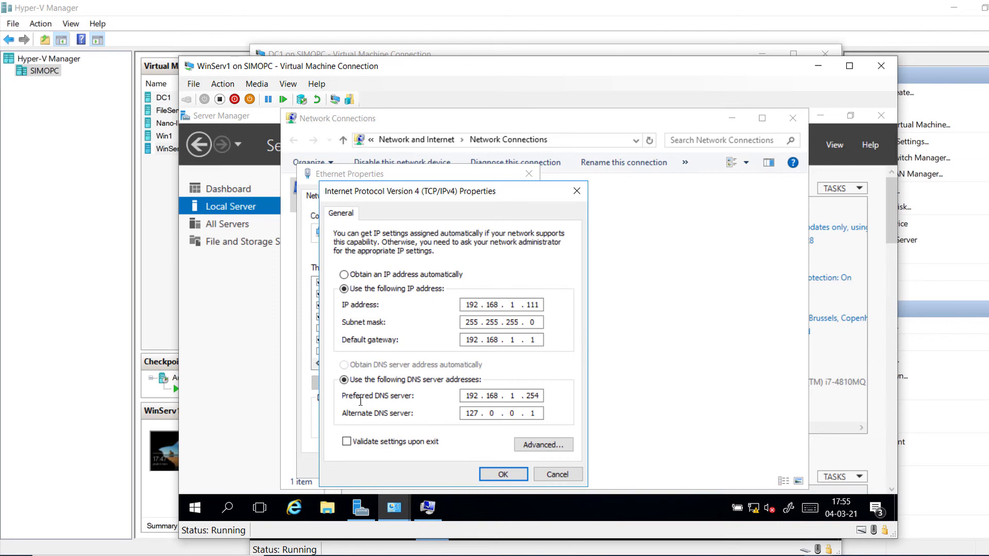
double_click(473, 396)
drag(540, 395, 516, 397)
drag(483, 396, 466, 395)
click(498, 472)
click(452, 466)
click(793, 118)
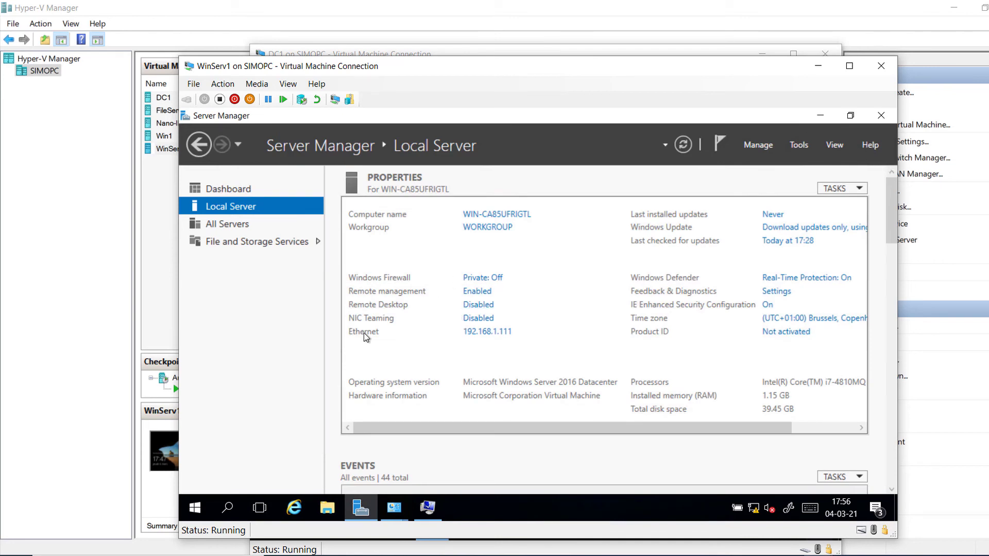
Step: Enter Adatum.com as the domain to join and confirm
click(427, 507)
click(316, 323)
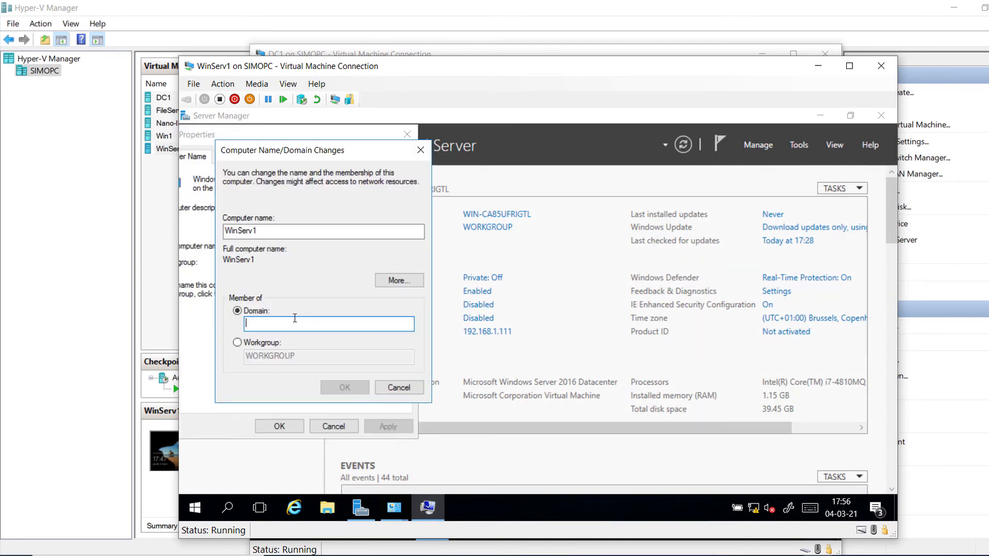
text(Adatum.com)
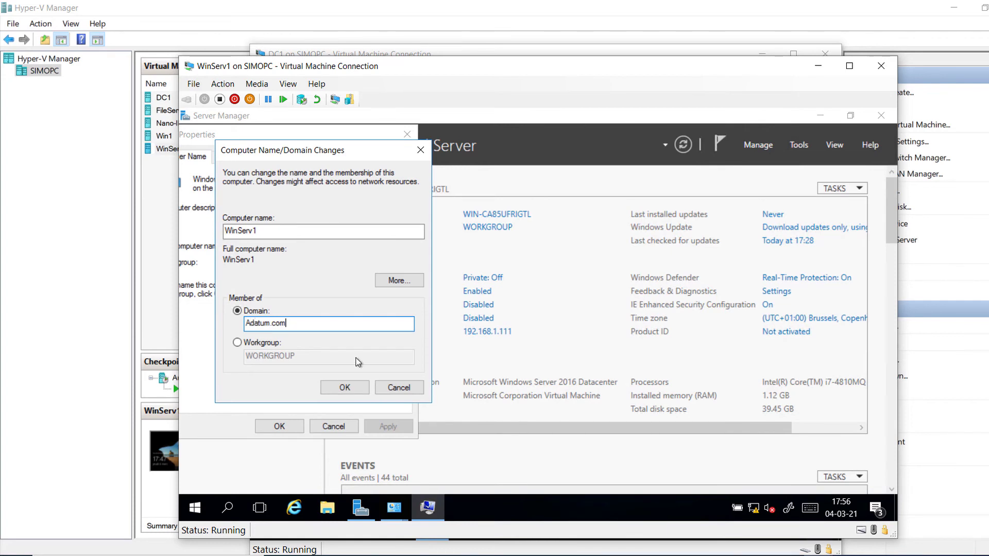
click(341, 388)
Step: Keep WORKGROUP membership, apply the WinServ1 rename, and restart the server now
click(237, 343)
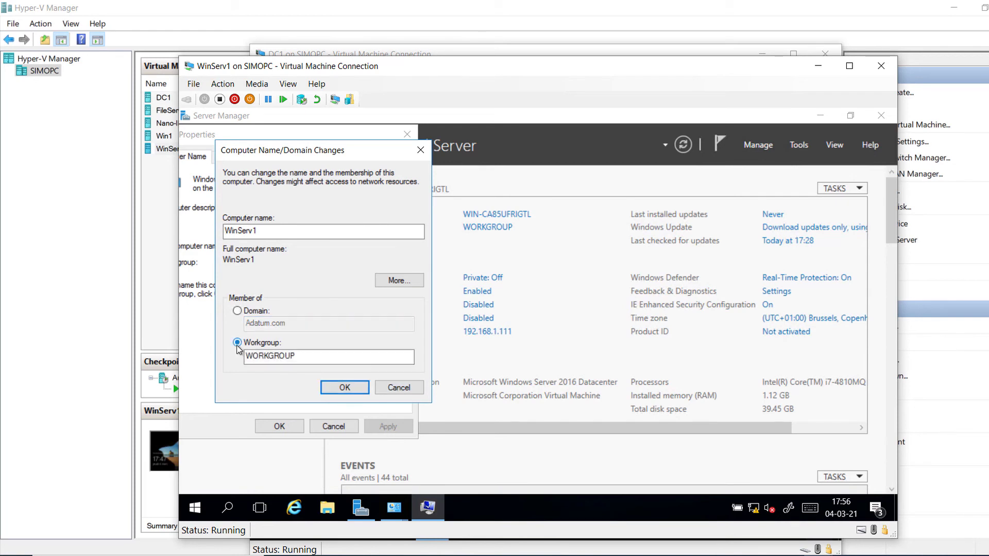
click(333, 390)
click(338, 390)
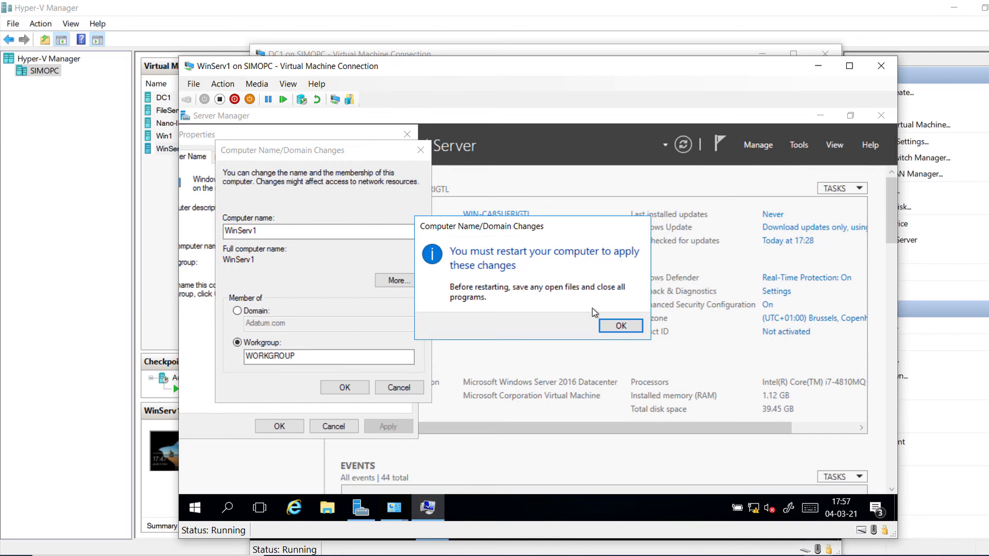
click(619, 325)
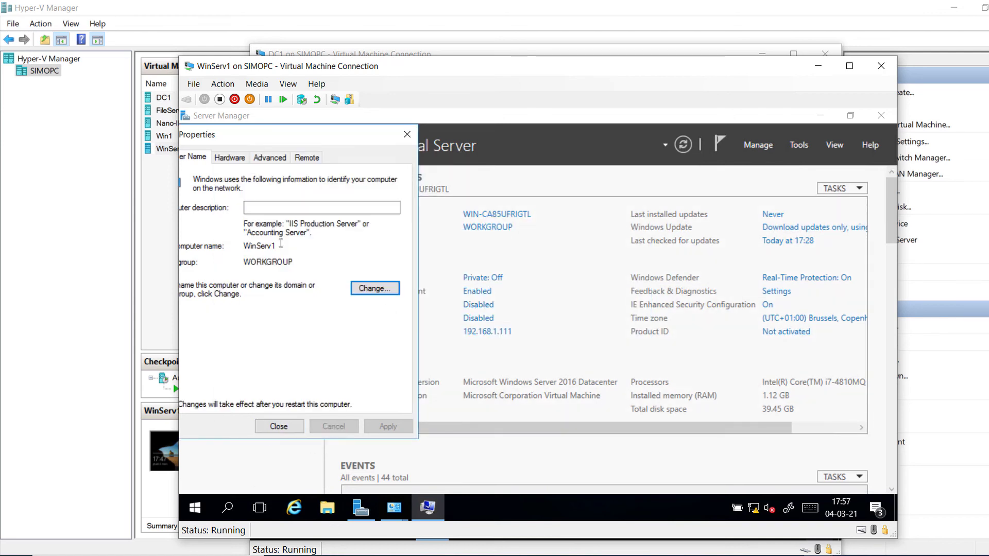
key(Escape)
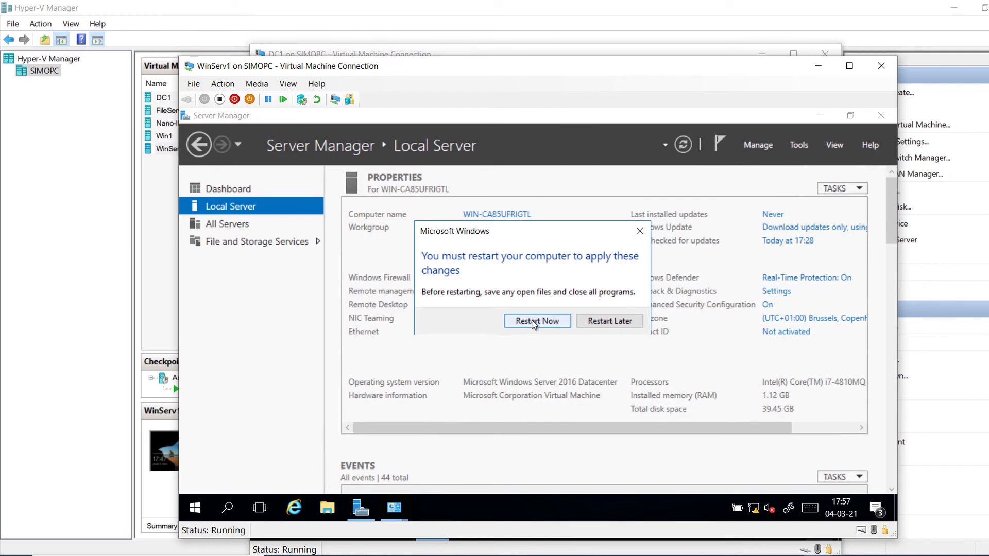
click(534, 322)
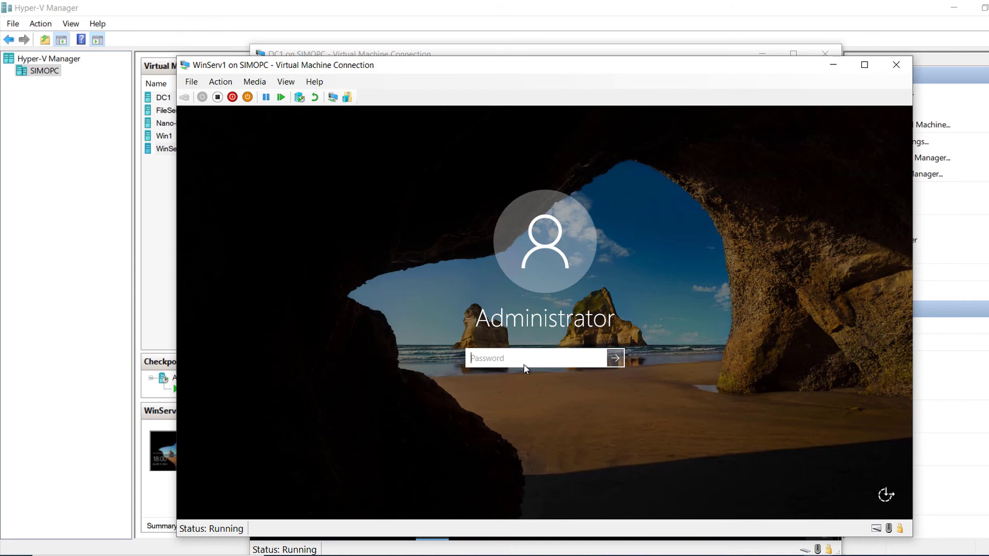
Step: Sign back in with the Administrator password and open the Start menu
text(Pa$$w0rd)
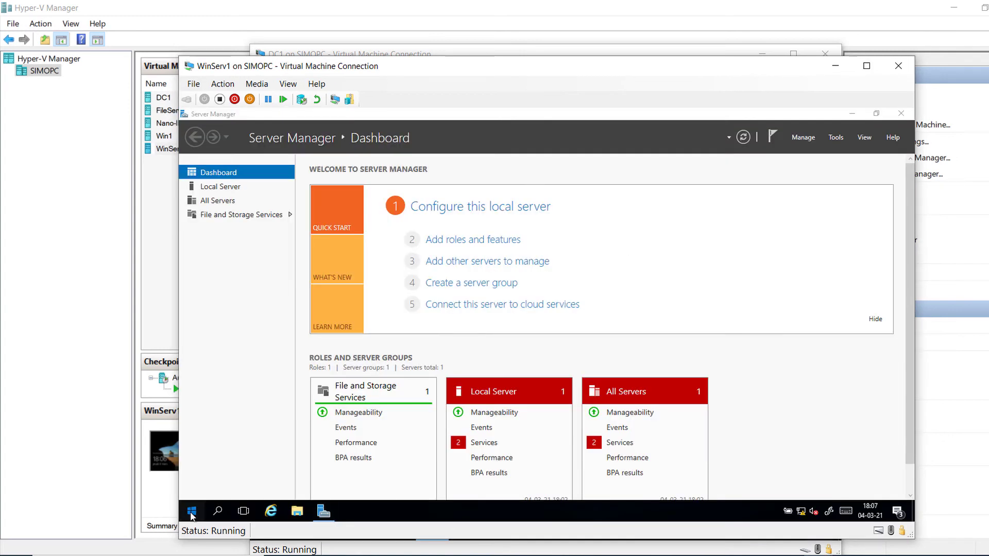
click(191, 512)
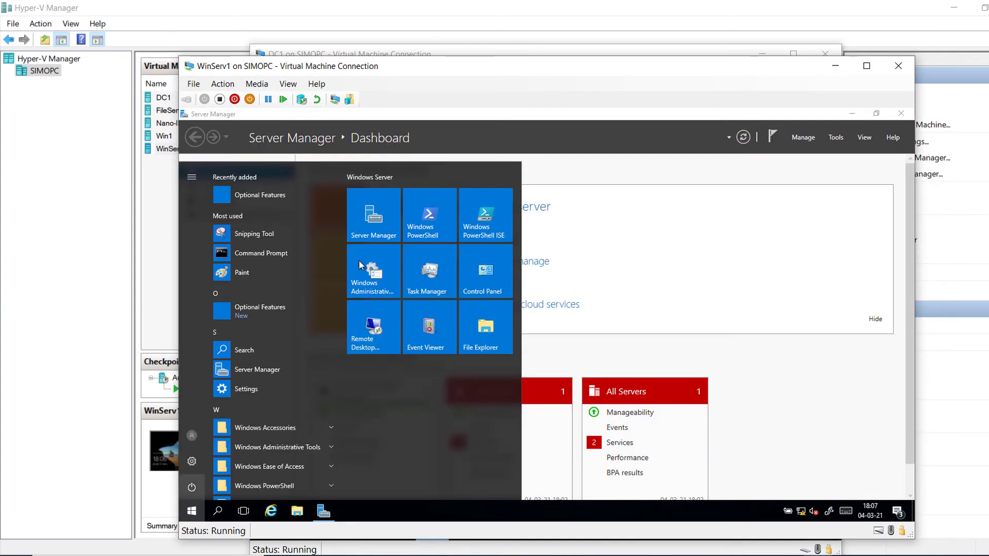
Step: Launch Windows PowerShell and run Add-Computer -DomainName Adatum.com -Restart
click(428, 220)
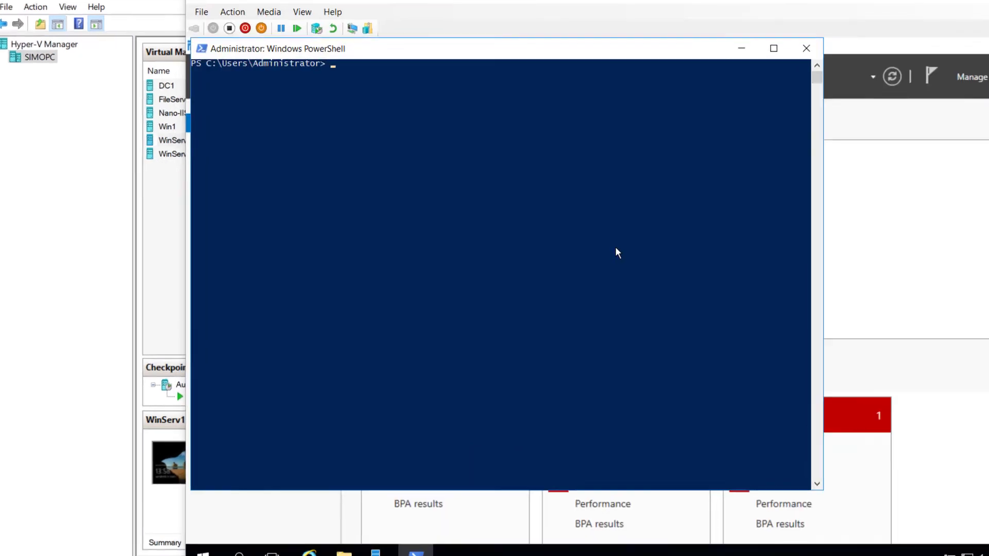
click(494, 263)
key(Return)
key(Return)
key(Return)
key(Return)
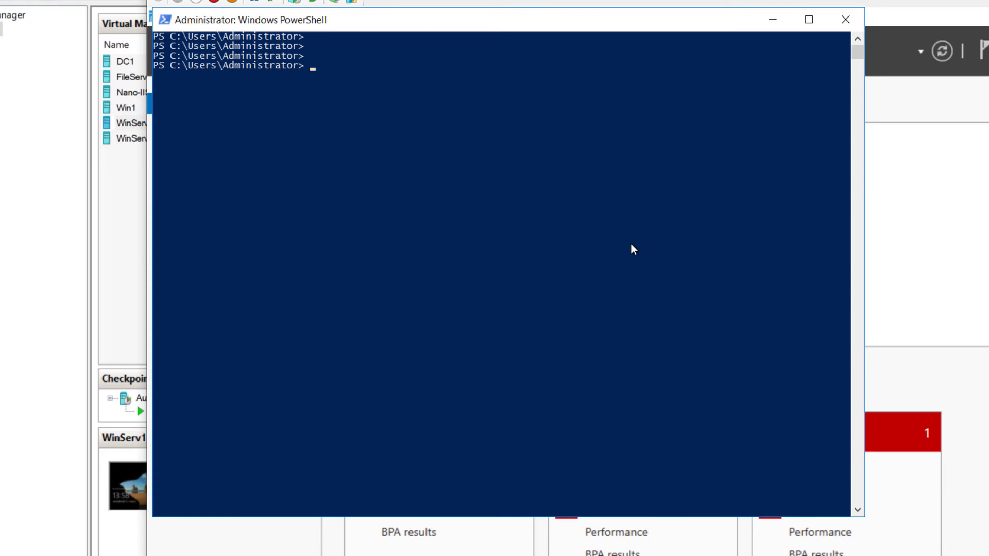
text(add-comp)
key(Tab)
text(-domain)
key(Tab)
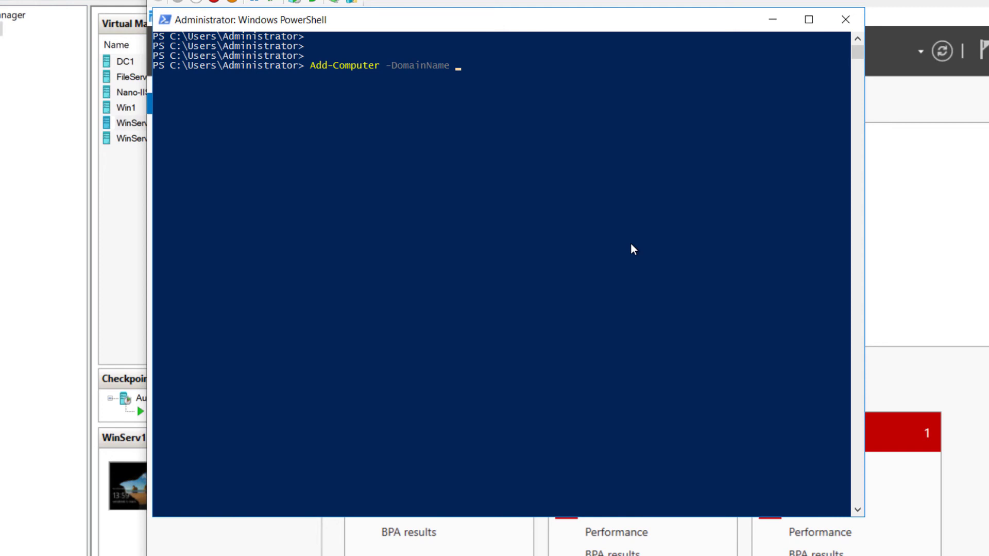
text(Adatum.com -resr)
key(BackSpace)
key(Tab)
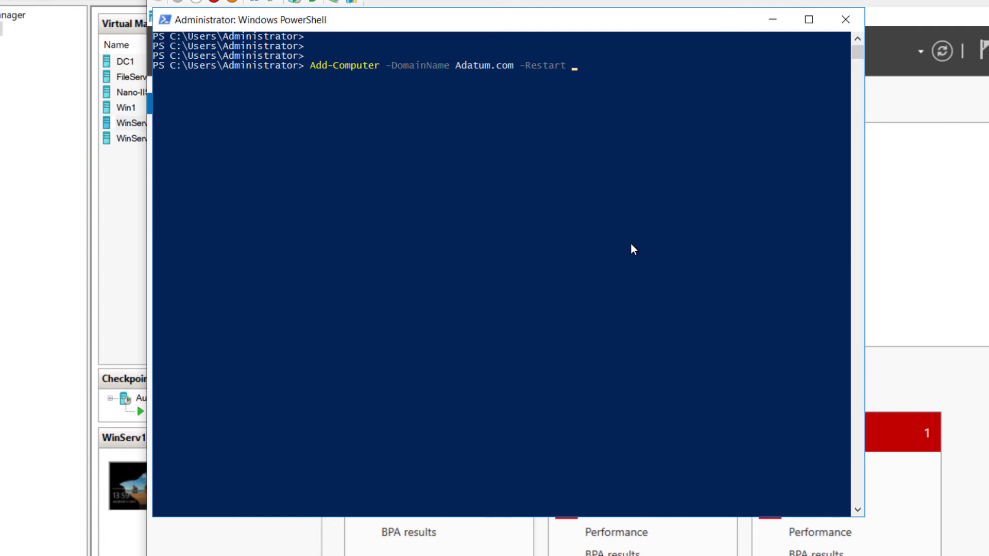
key(Return)
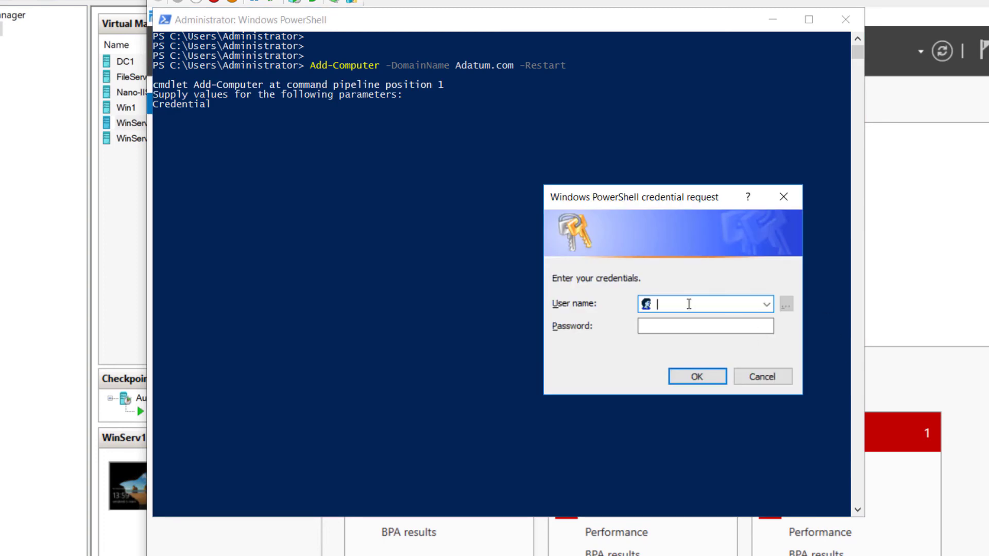
Step: Submit Adatum\Administrator and its password as the domain-join credentials
text(Adatum\Administrator)
click(660, 326)
text(Pa$$w0rd)
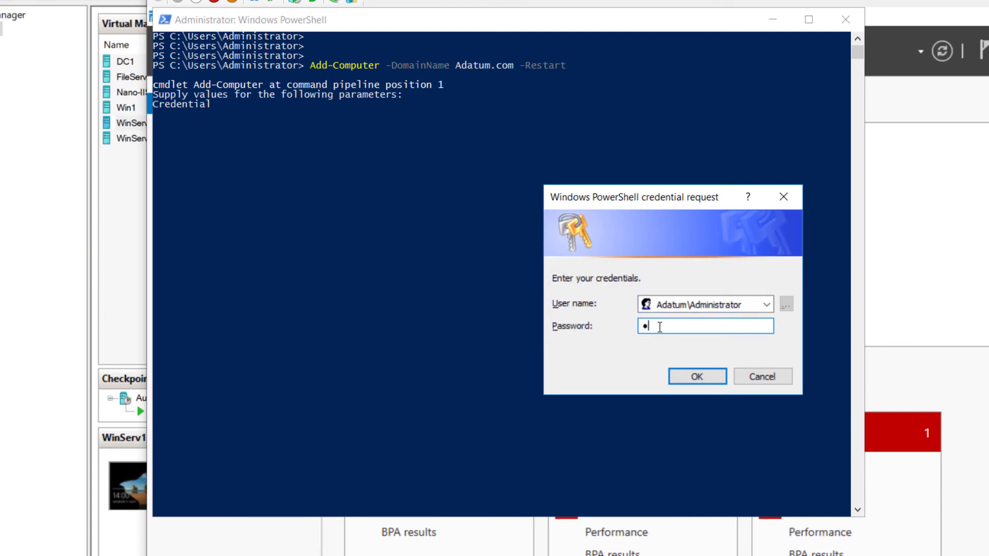
key(Return)
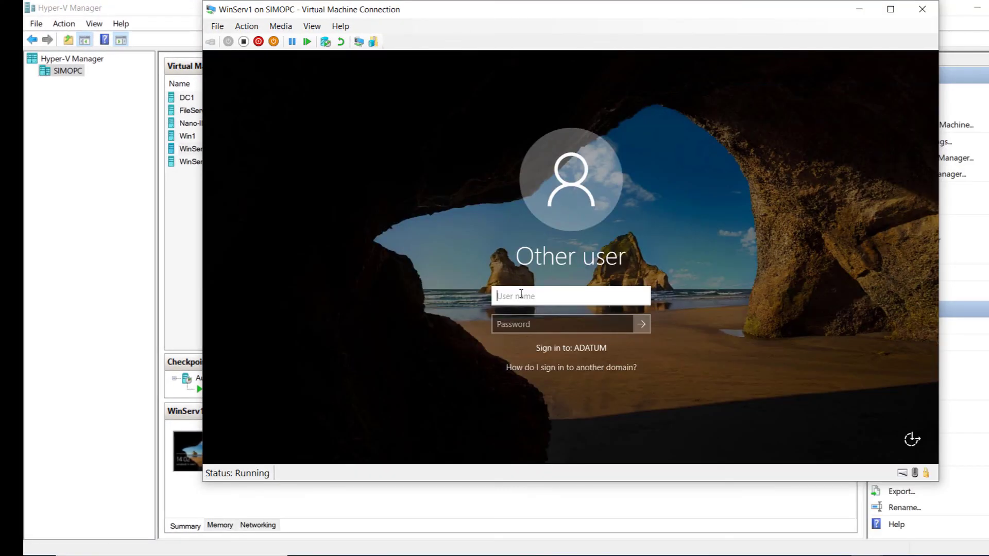
Step: Sign in to WinServ1 as Adatum\Administrator with the domain password
text(Adatum\)
text(Administrator)
key(Tab)
text(Pa55w.rd)
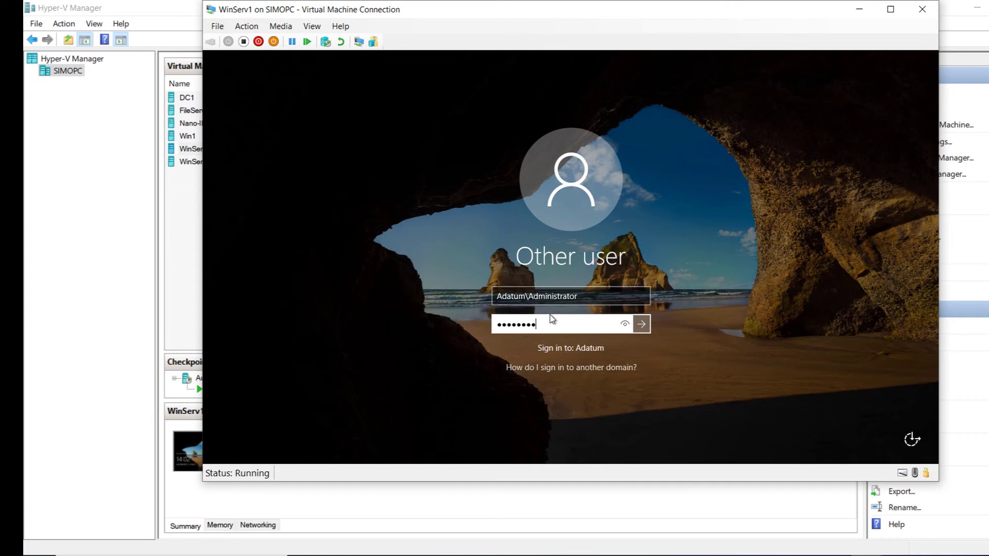
click(642, 324)
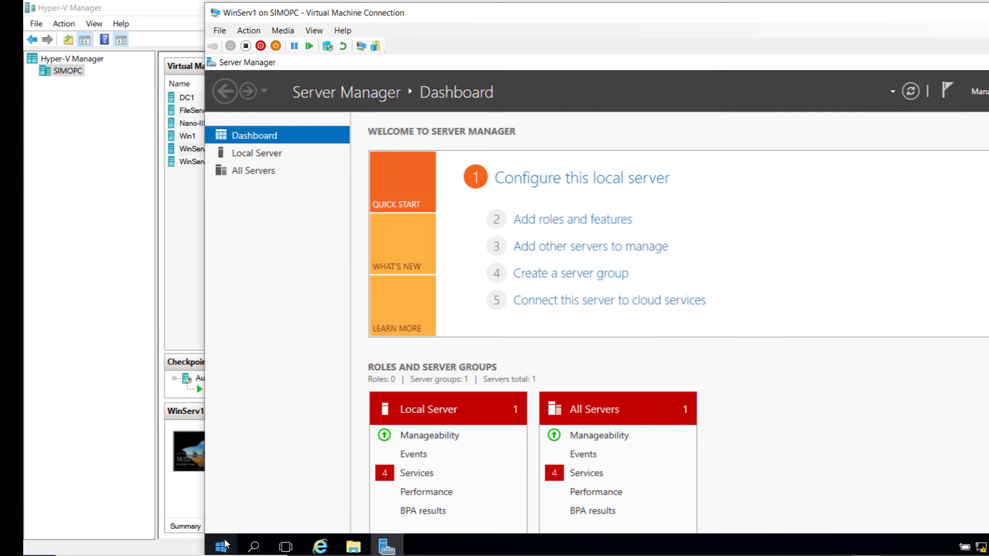
Step: Run whoami in PowerShell to confirm the ADATUM administrator, then switch to DC1's window
key(super)
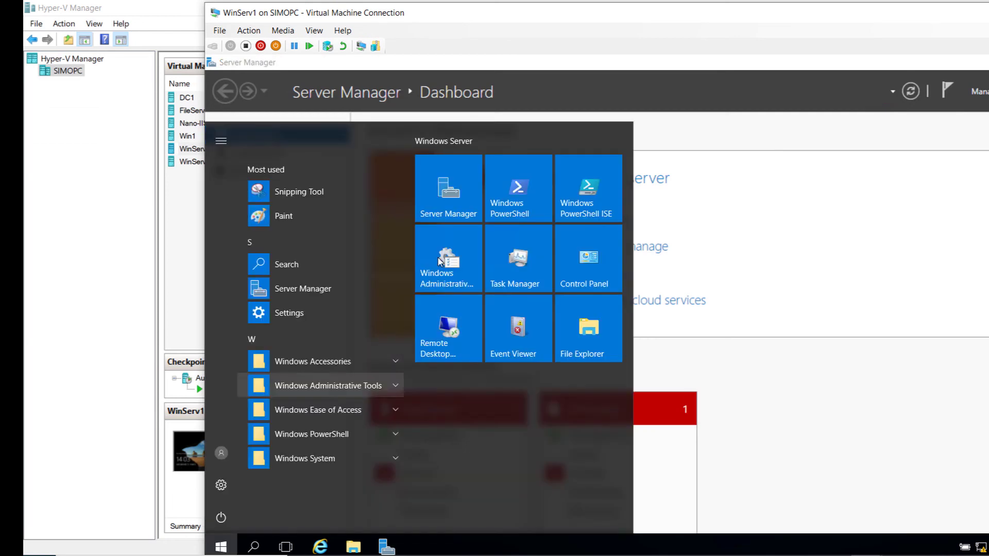
click(513, 165)
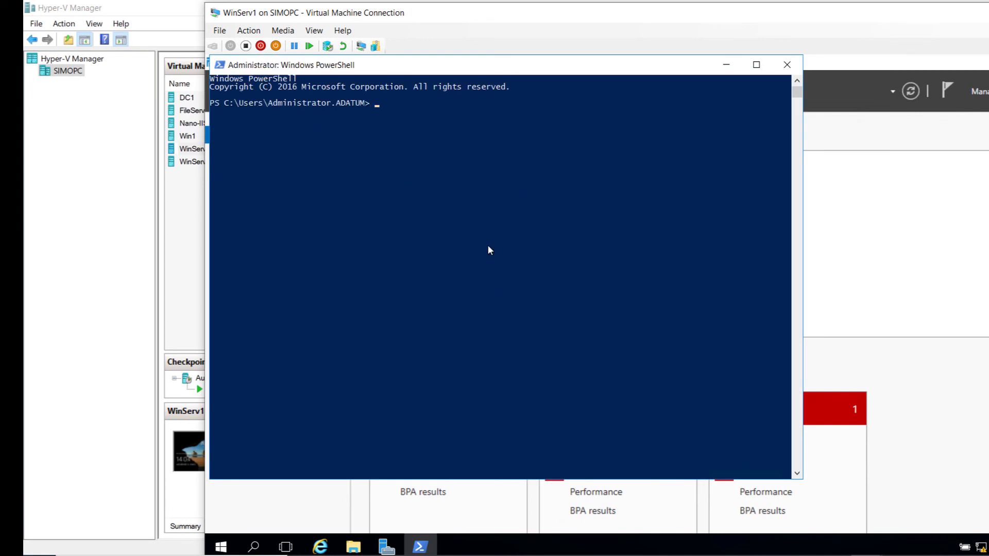
text(whoami)
key(Return)
drag(315, 109, 210, 112)
click(279, 184)
click(834, 547)
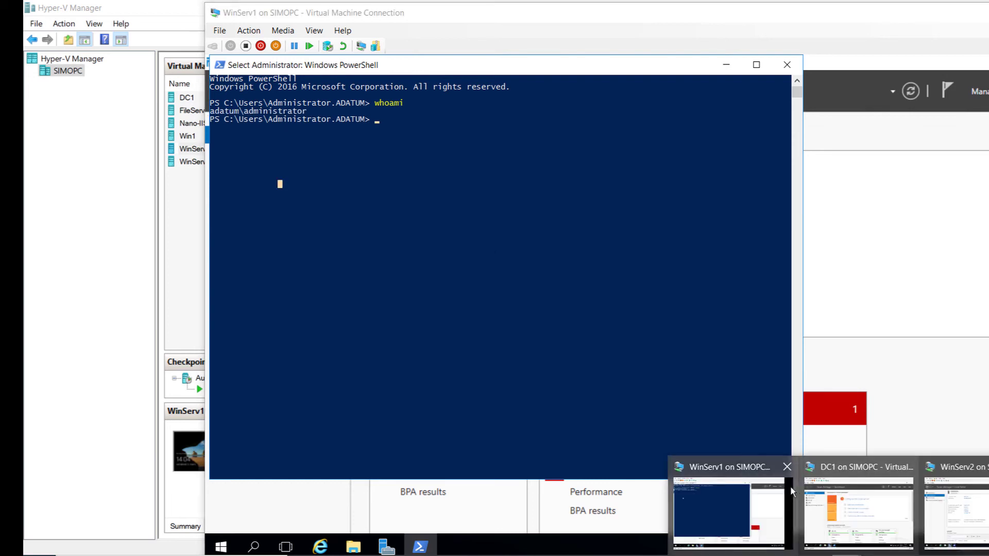
click(853, 500)
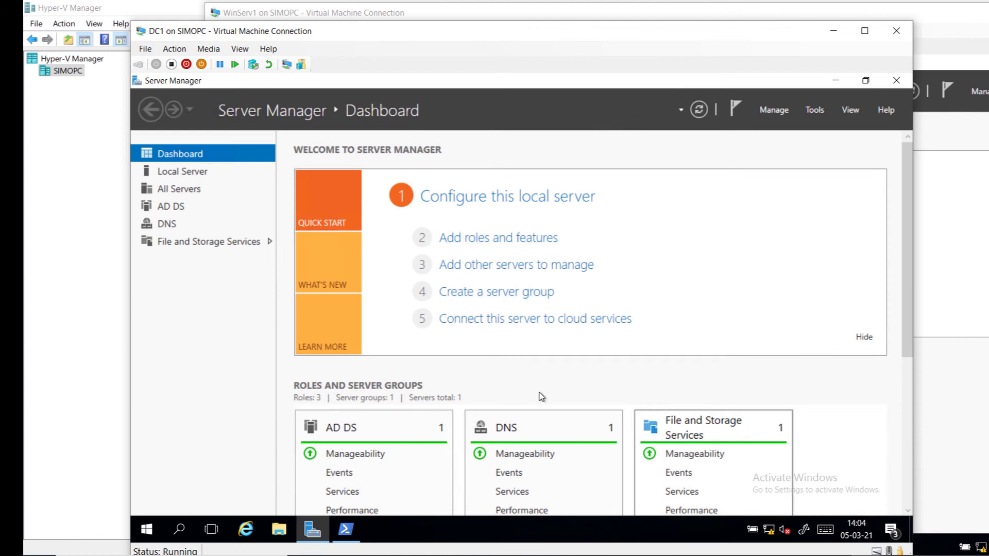
Step: Open Active Directory Users and Computers and locate WINSERV1 in Adatum.com's Computers container
click(814, 111)
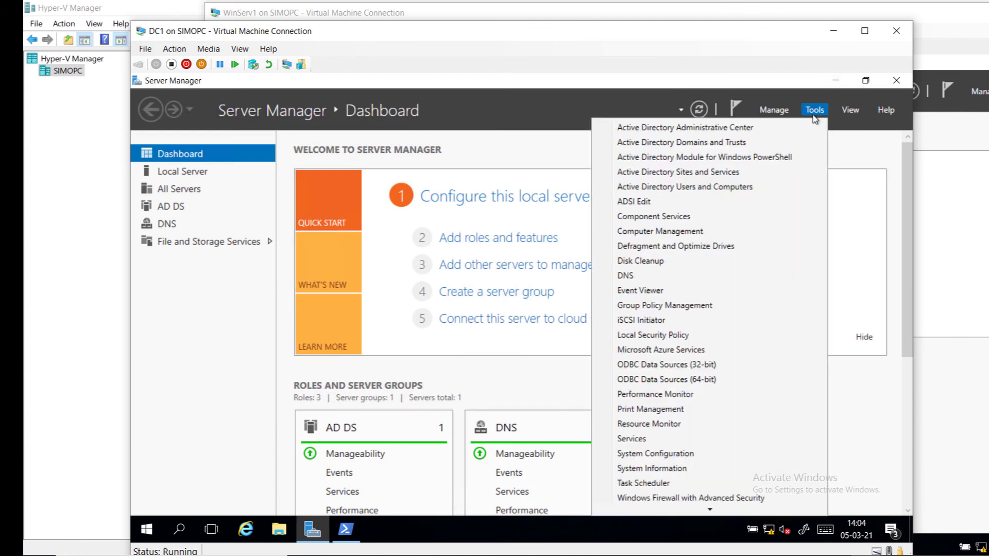
click(766, 190)
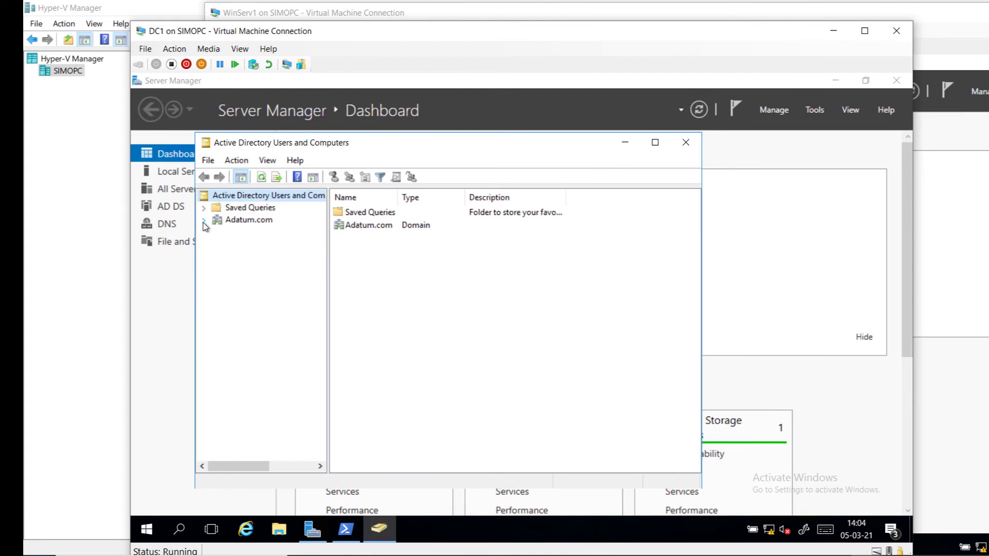
click(203, 220)
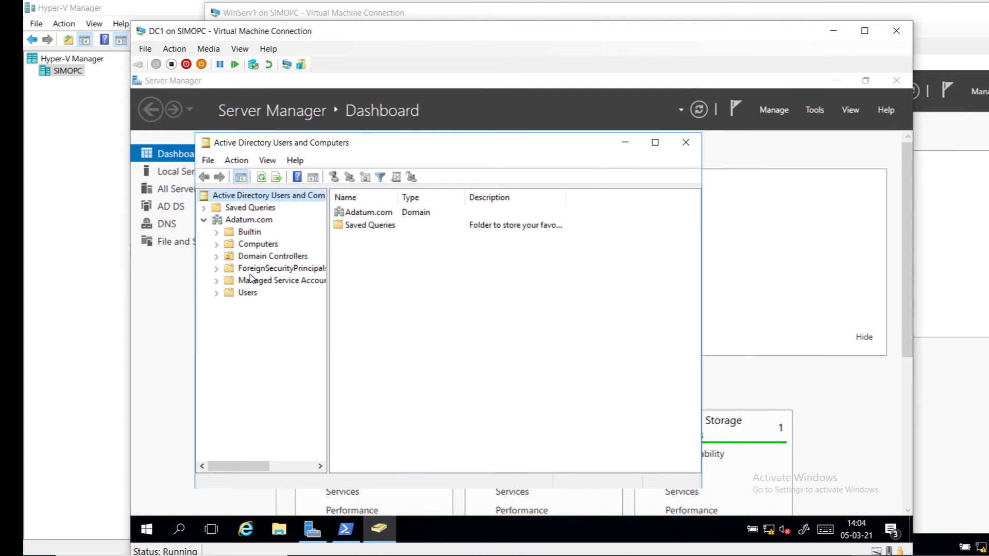
click(258, 244)
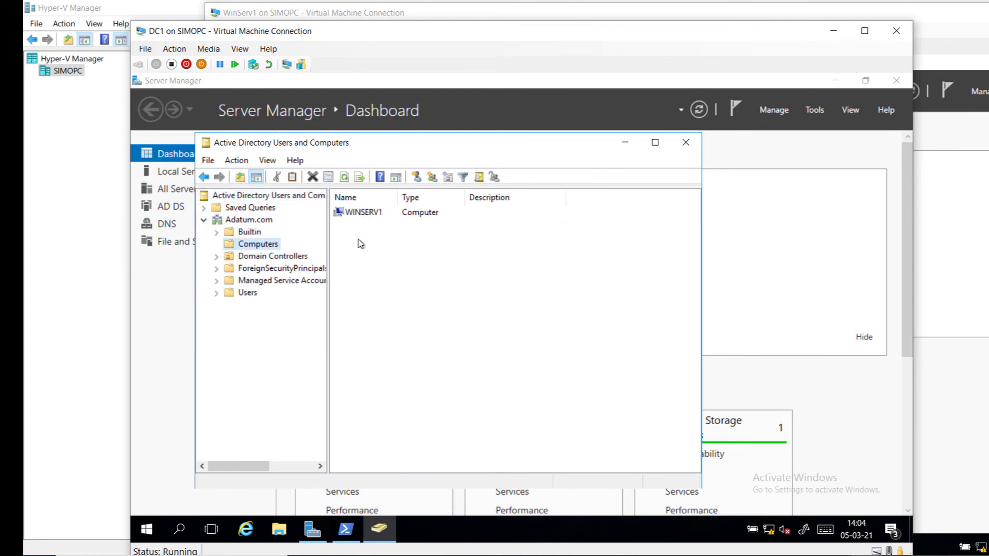
click(364, 215)
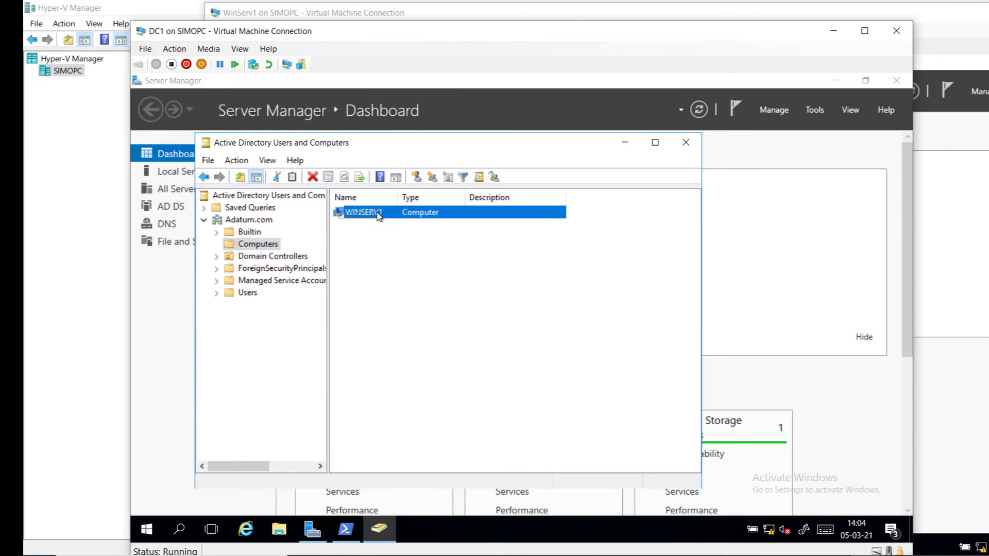
click(366, 242)
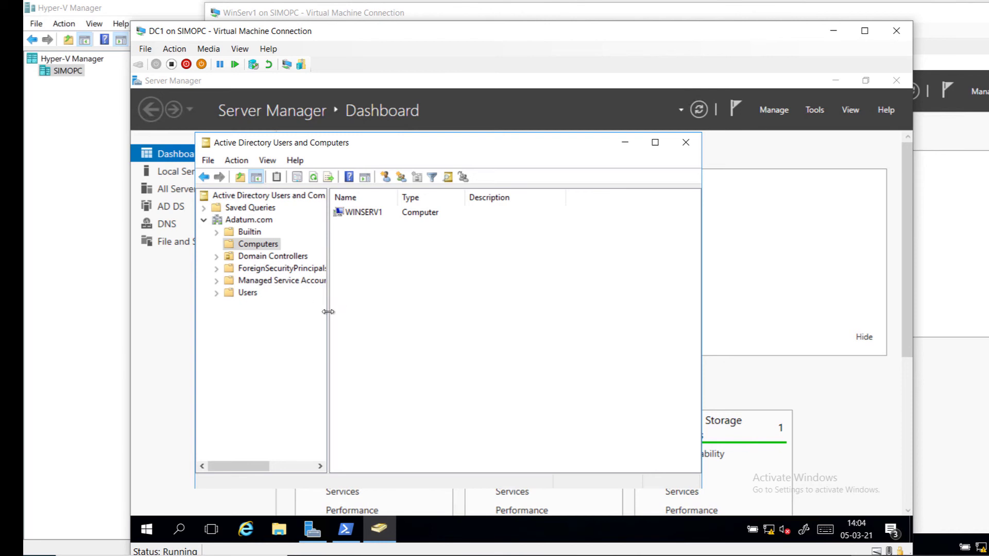
drag(328, 312, 346, 313)
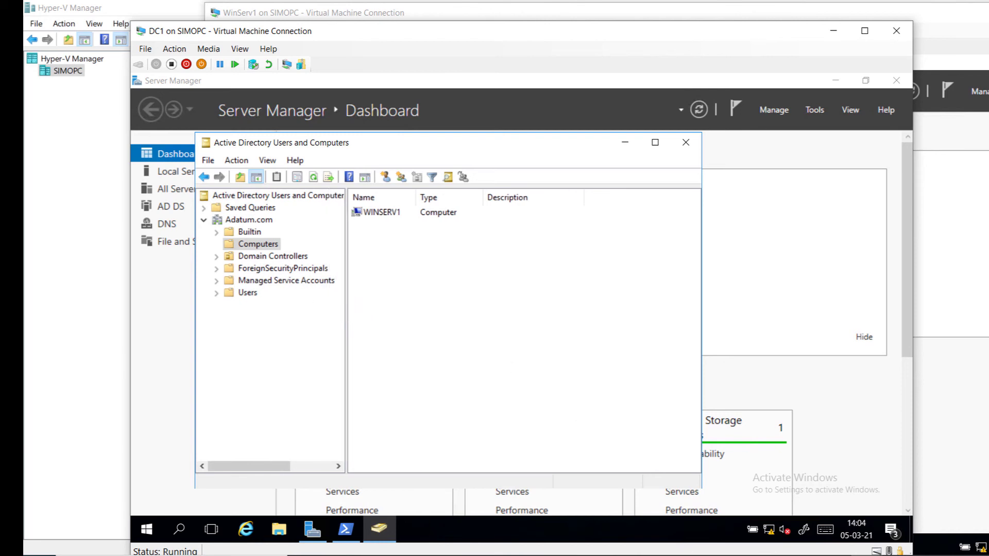
mouse_move(837, 555)
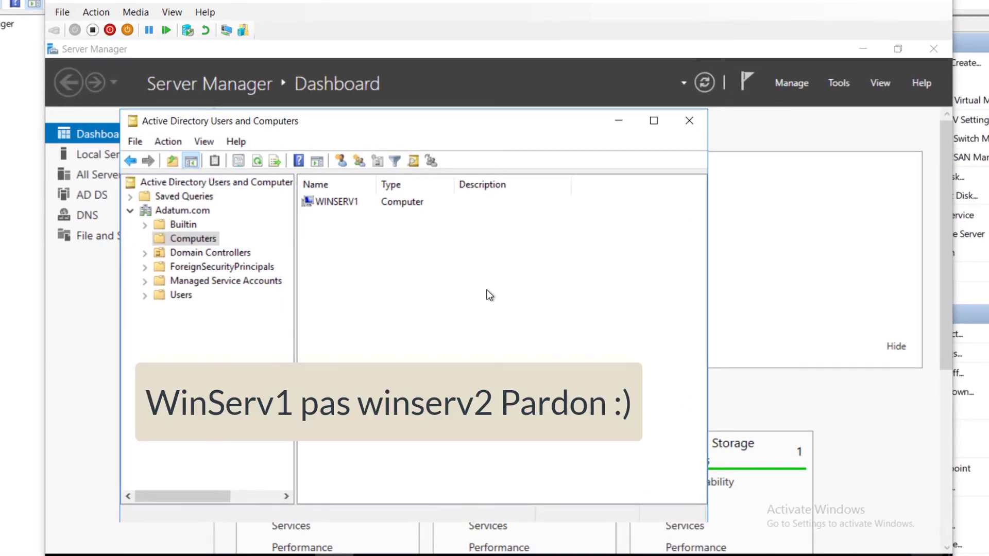
Step: Create a Department organizational unit directly under Adatum.com
click(175, 211)
right_click(174, 211)
mouse_move(227, 325)
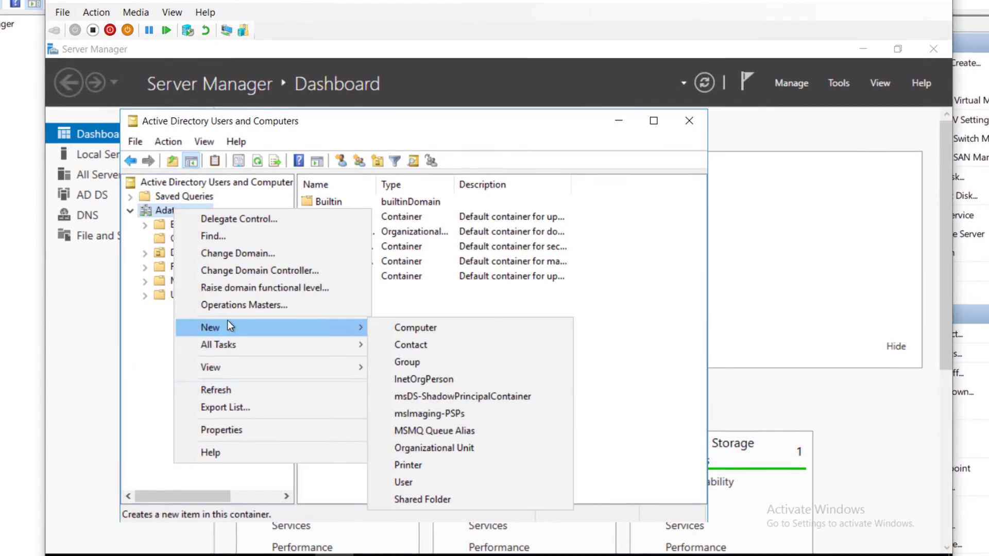
click(447, 452)
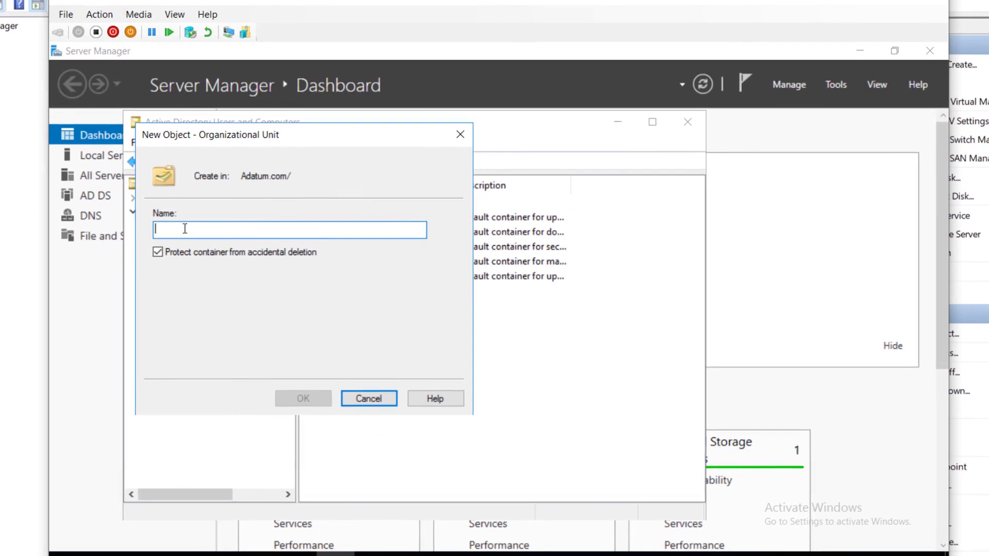
text(Department)
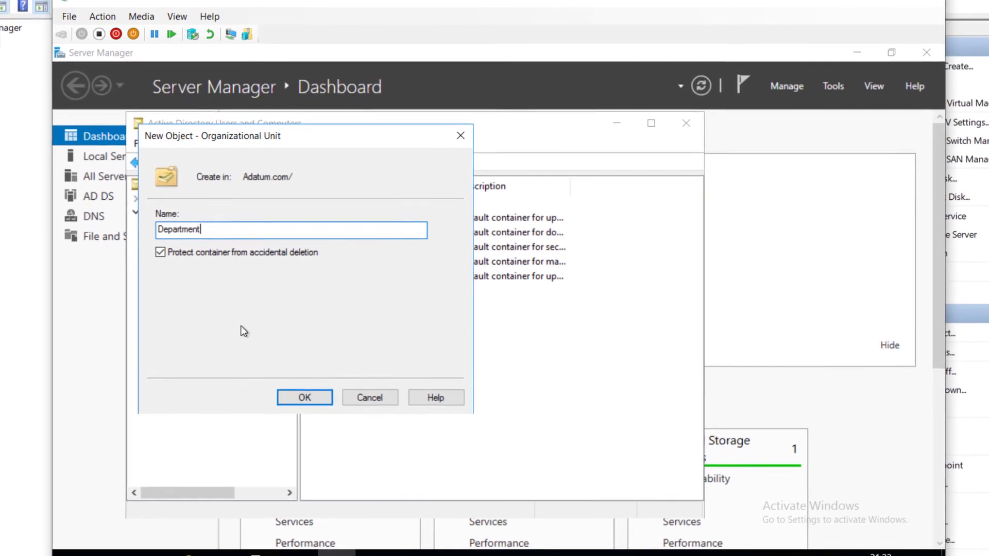
click(305, 398)
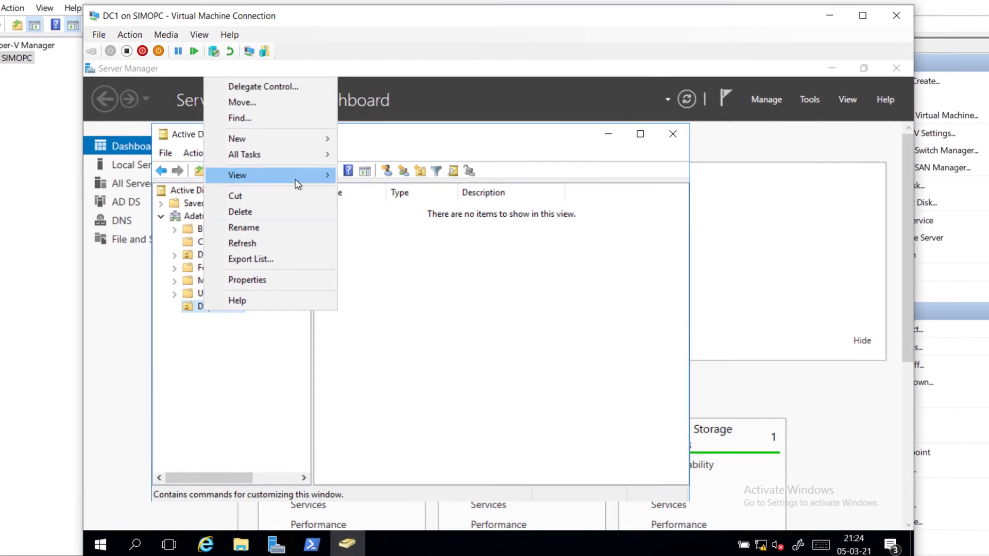
Step: Create an IT organizational unit inside Department
mouse_move(297, 184)
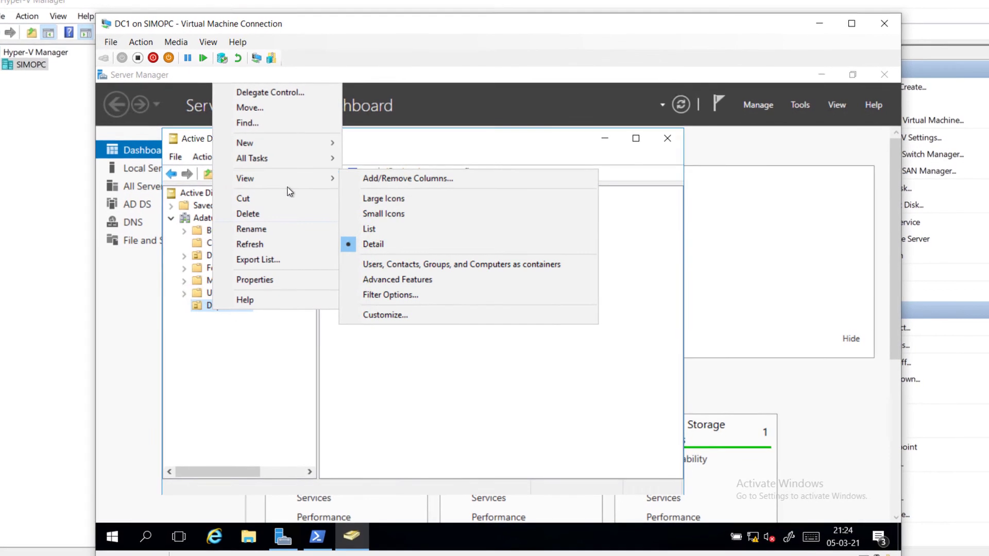
mouse_move(265, 145)
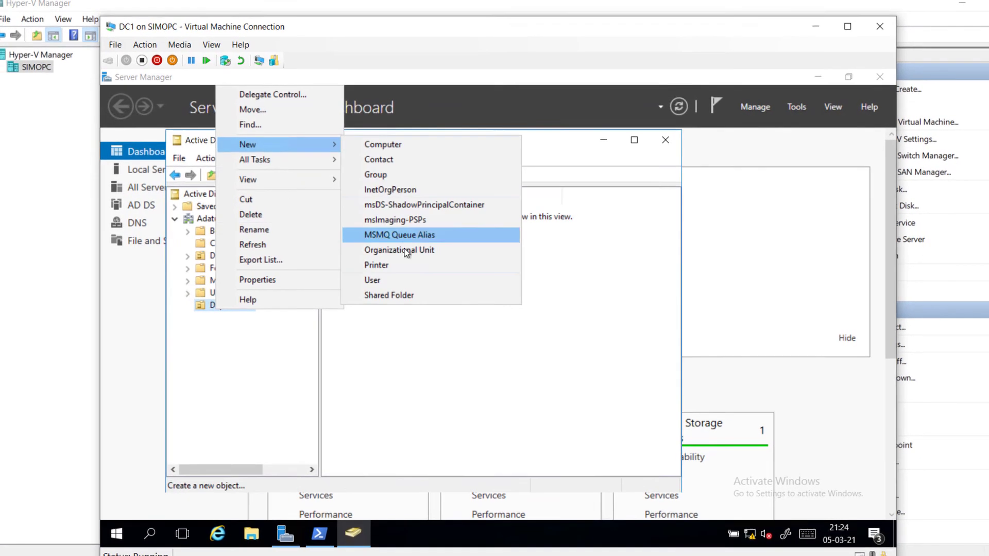
click(407, 251)
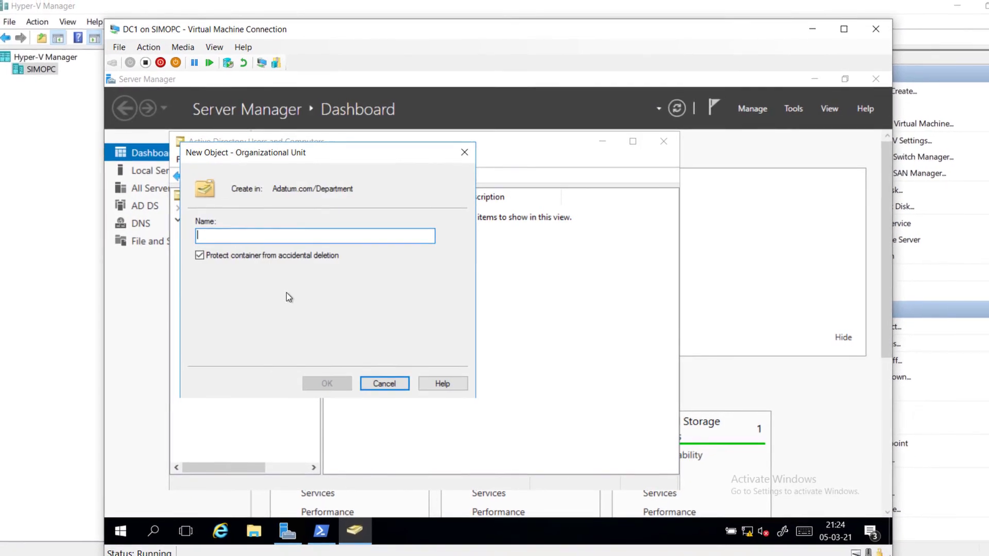
text(IT)
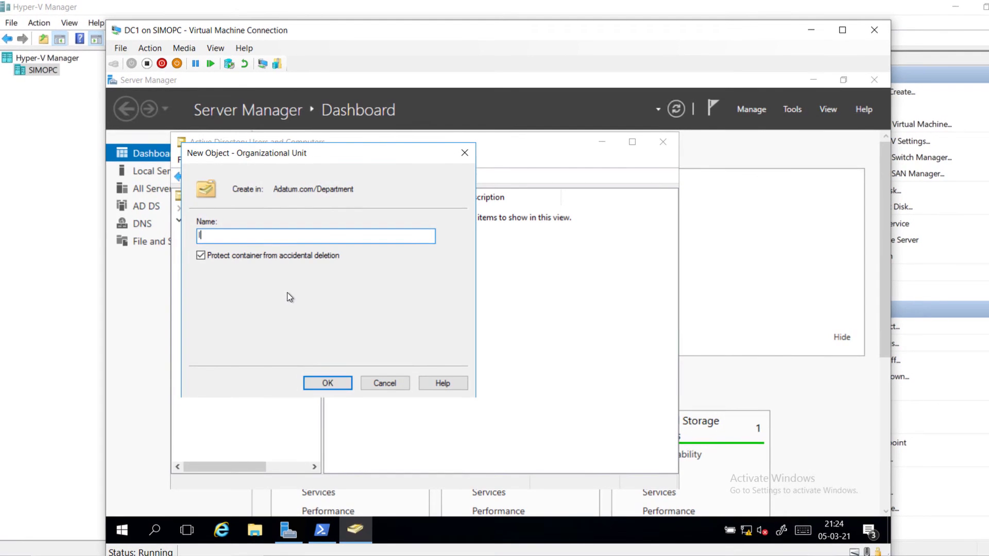
click(327, 383)
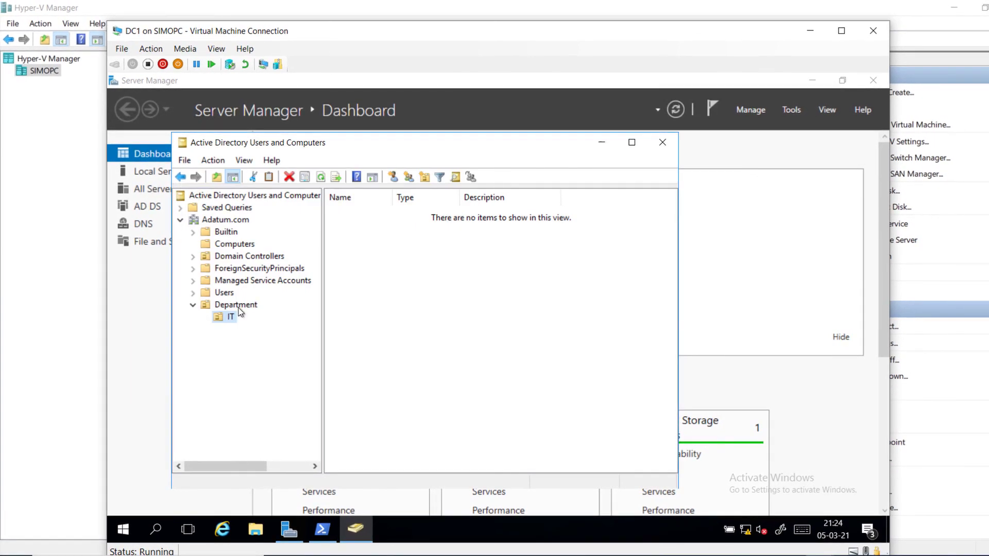
Step: Add Administration and Marketing organizational units inside Department, then select IT
click(238, 307)
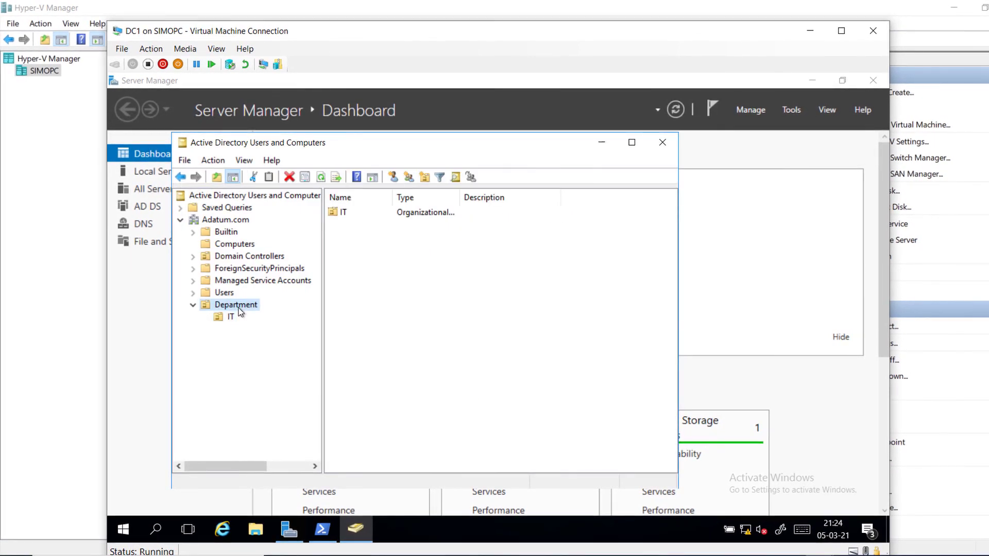
right_click(239, 309)
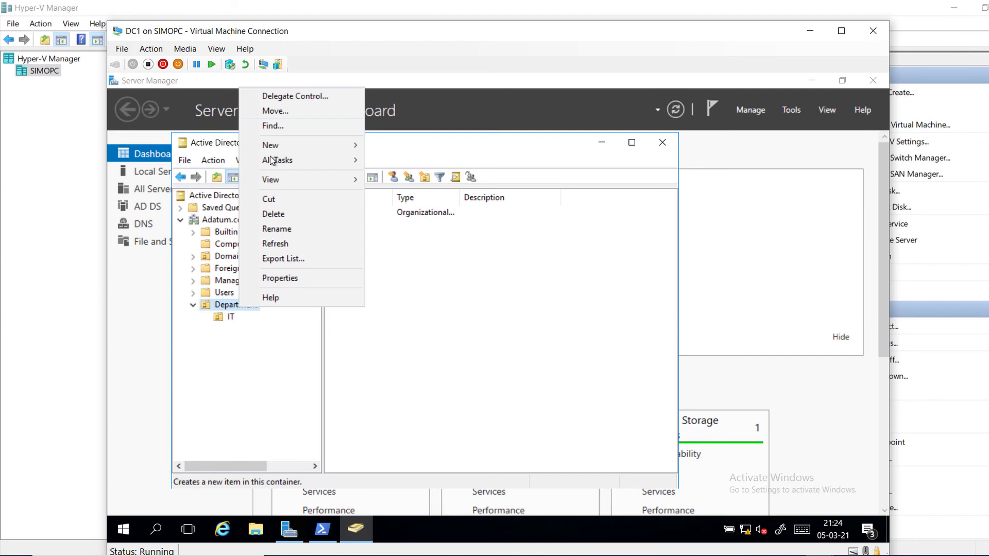
mouse_move(270, 145)
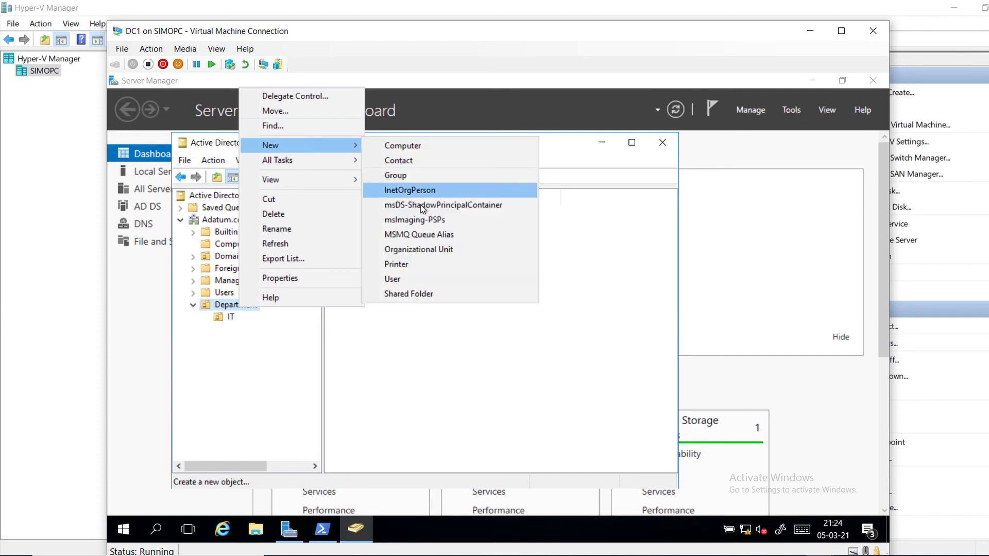
click(417, 250)
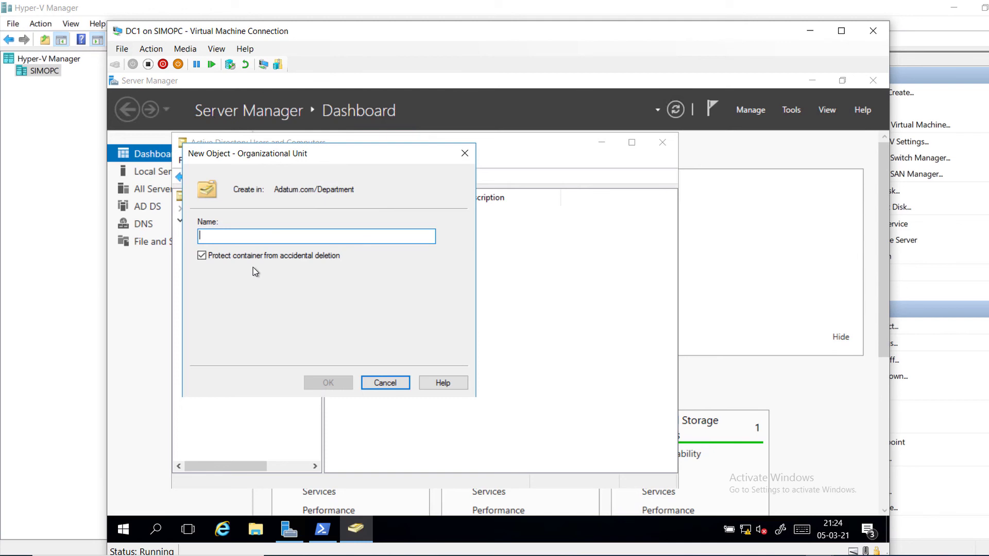
text(Ad)
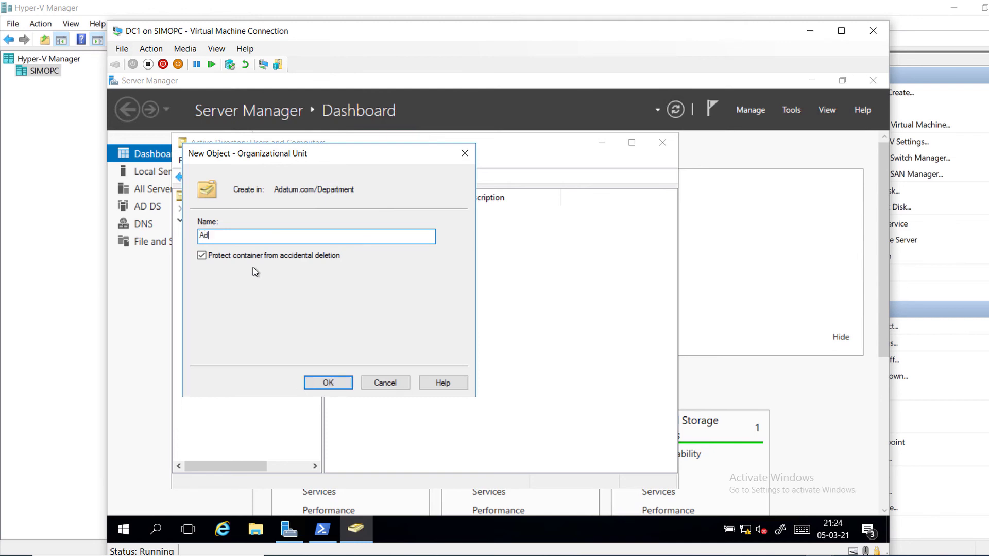
text(ministration)
click(328, 383)
click(237, 306)
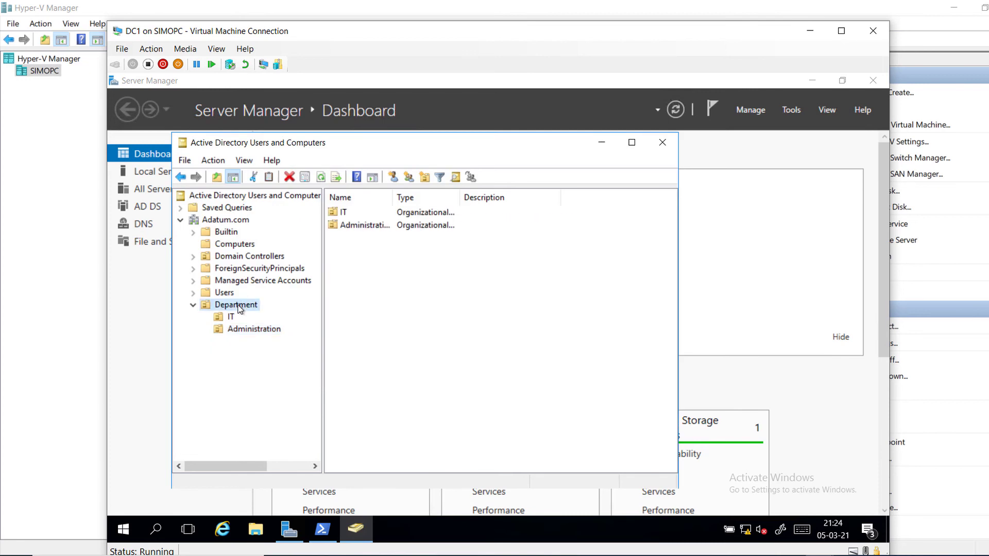
right_click(238, 307)
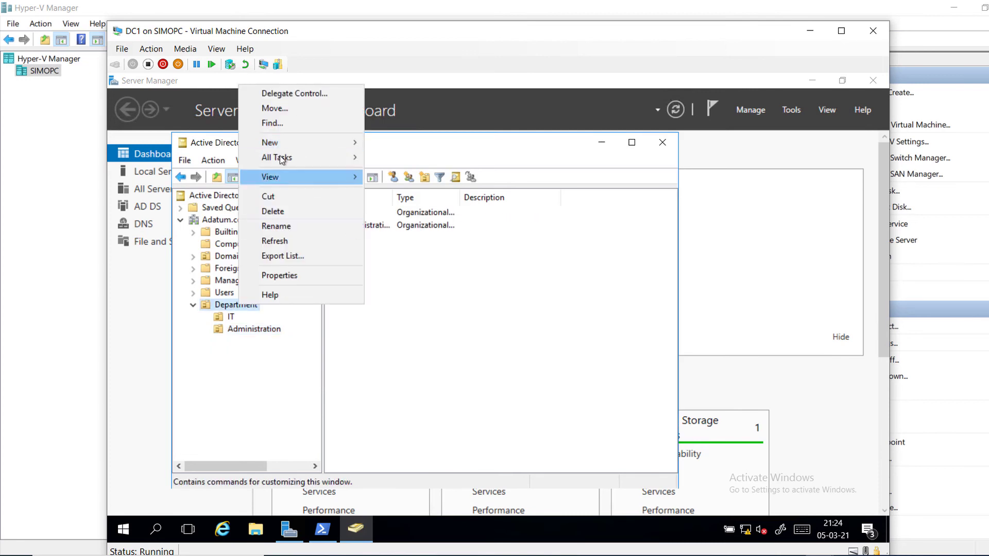
mouse_move(291, 142)
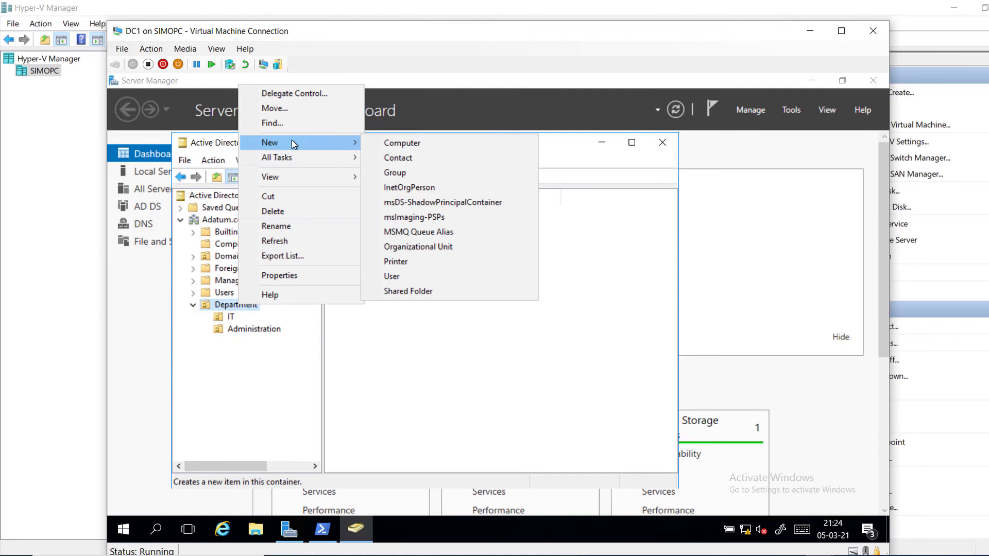
click(412, 247)
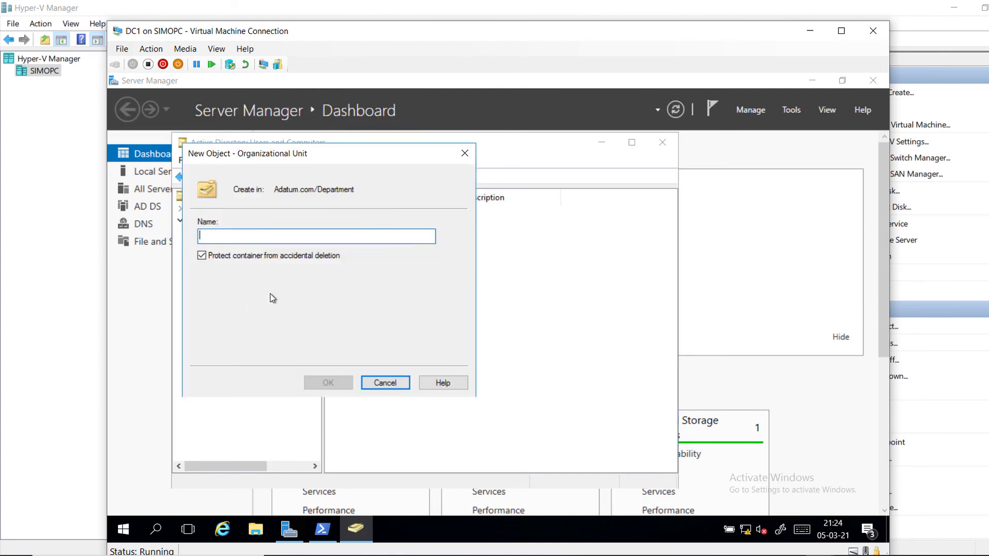
text(Mar)
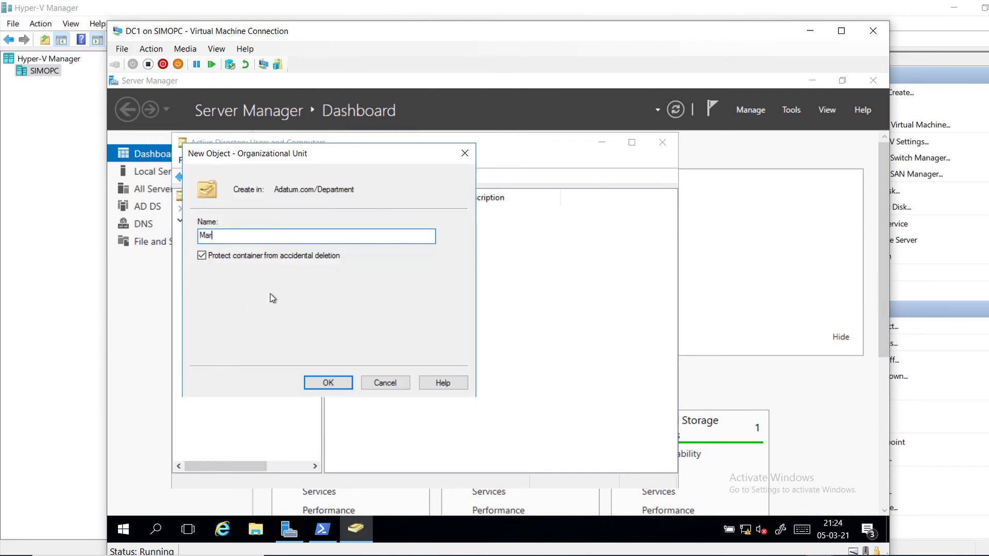
text(keting)
click(327, 382)
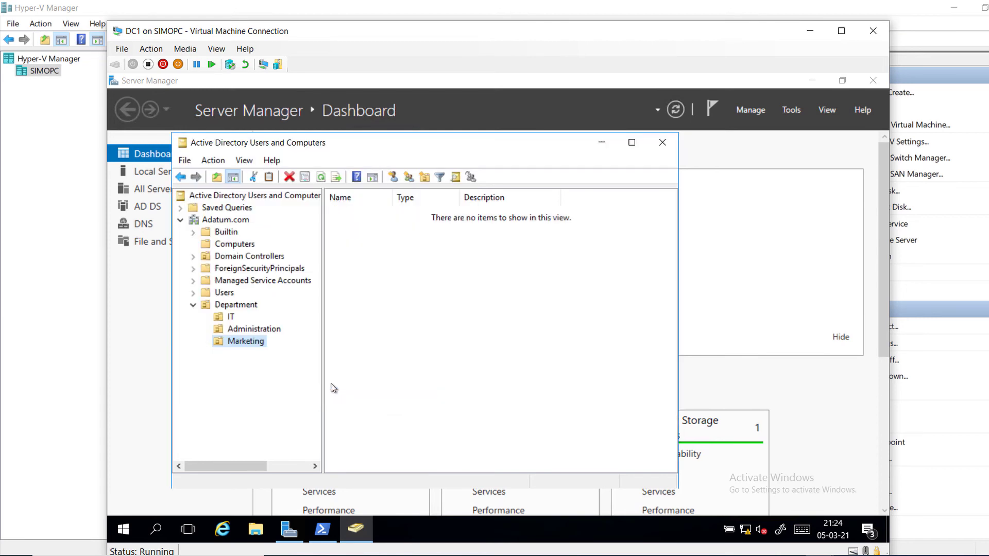
click(228, 317)
Step: Start a new user in the IT unit and enter the user's first and last name
click(393, 177)
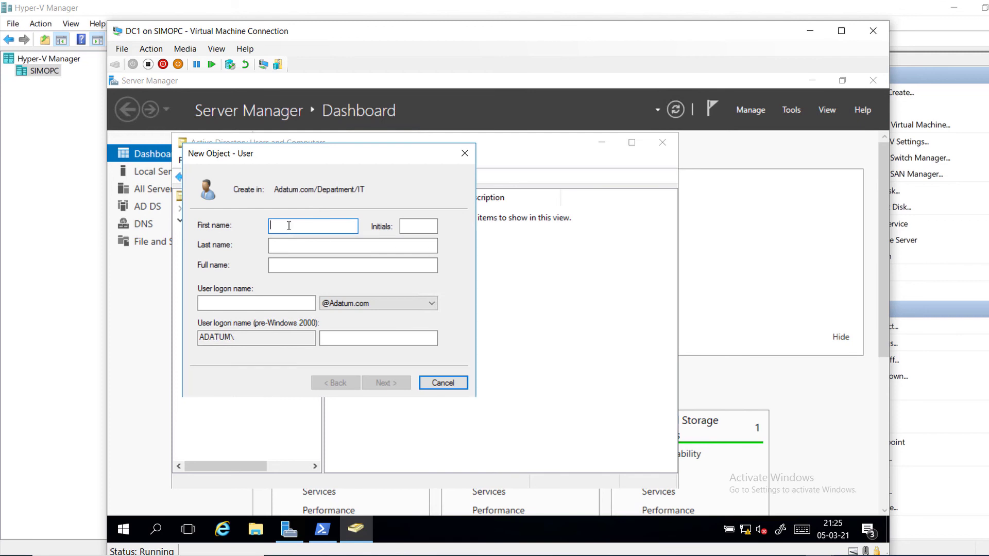
text(Ali)
key(BackSpace)
text(aun)
key(BackSpace)
key(BackSpace)
text(in)
click(297, 245)
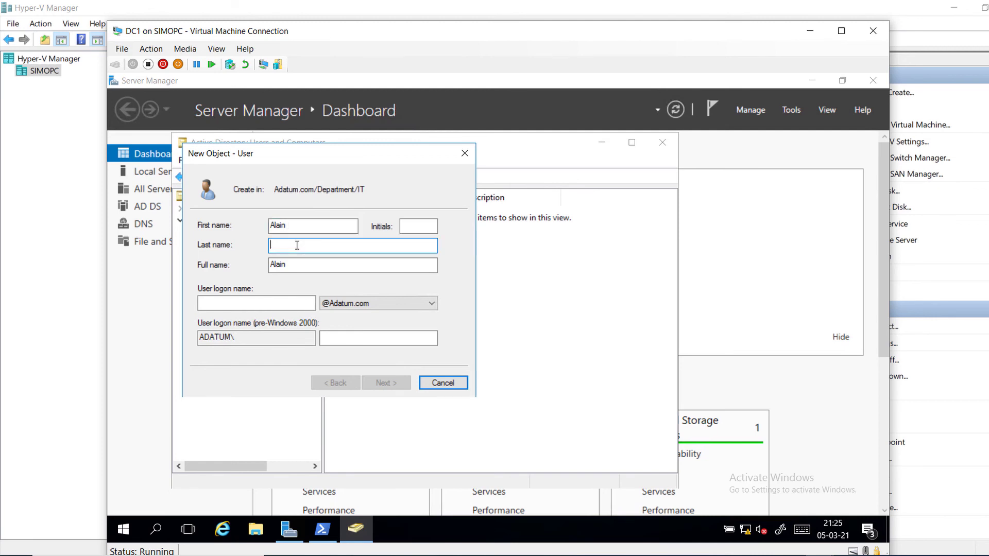
text(Michel)
key(BackSpace)
key(BackSpace)
key(BackSpace)
key(BackSpace)
key(BackSpace)
key(BackSpace)
text(delon)
Step: Enter the matching user logon name and continue to the password page
click(230, 303)
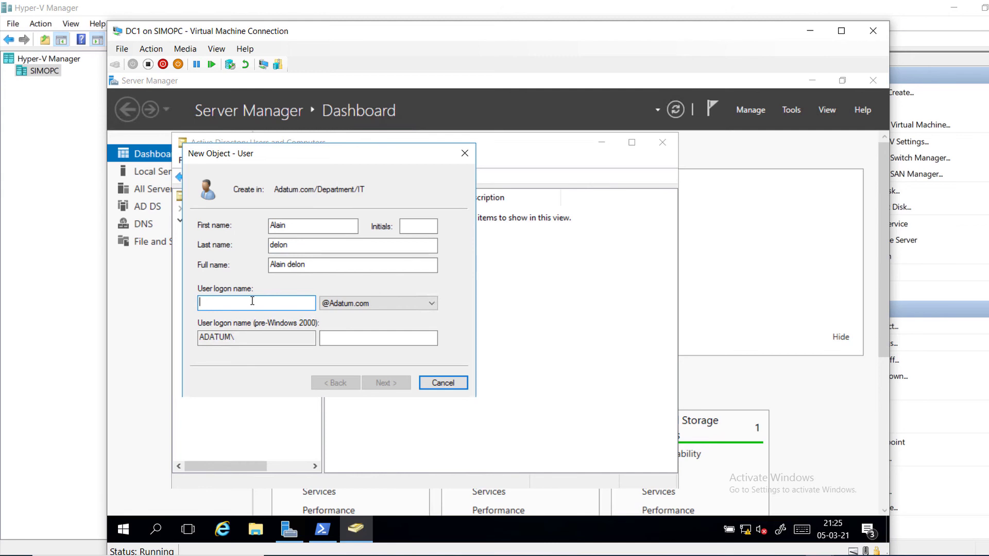
text(alin)
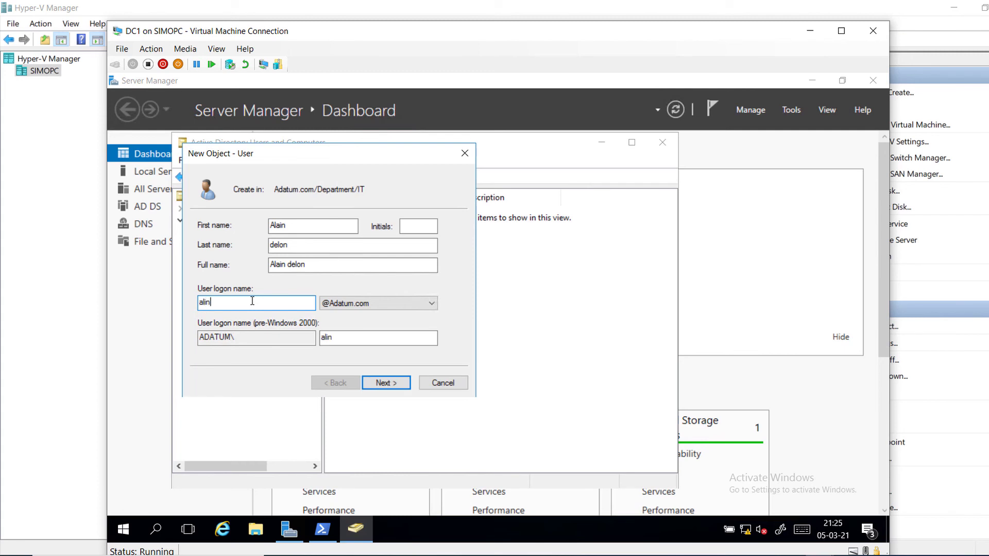
key(BackSpace)
text(ain .delon)
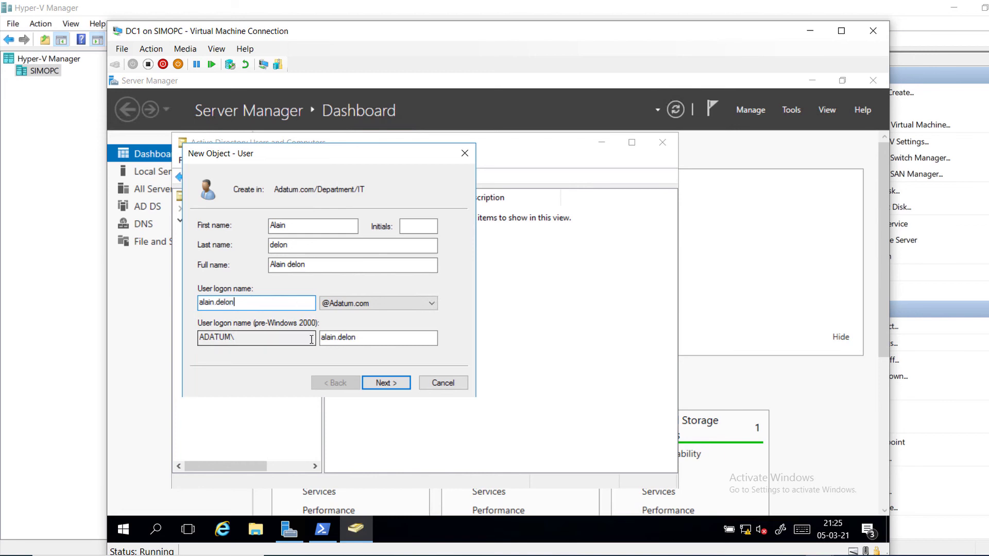
click(388, 383)
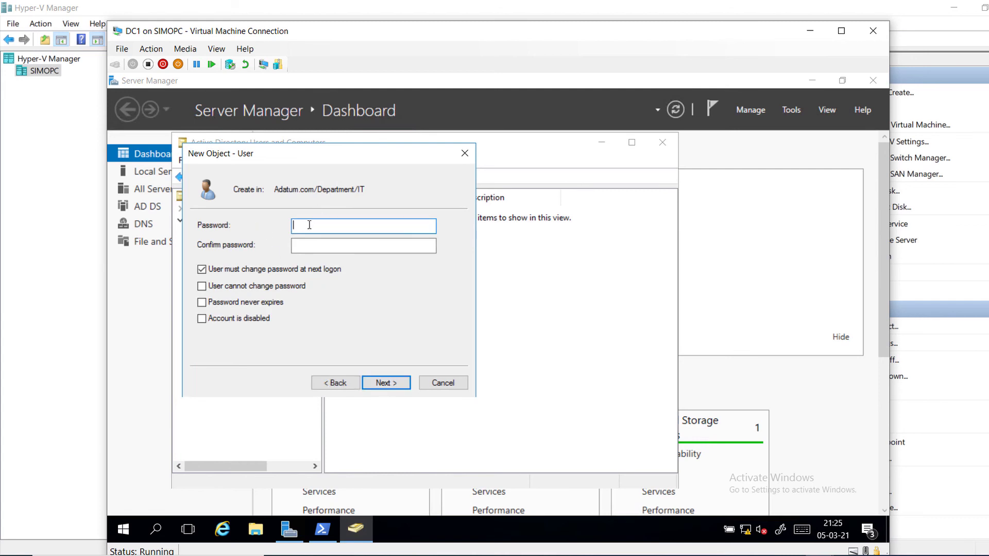
Step: Set a confirmed password the user cannot change and that never expires, with no change required at next logon, then finish
text(Pa55w.rd)
key(Tab)
text(Pa55w.rd)
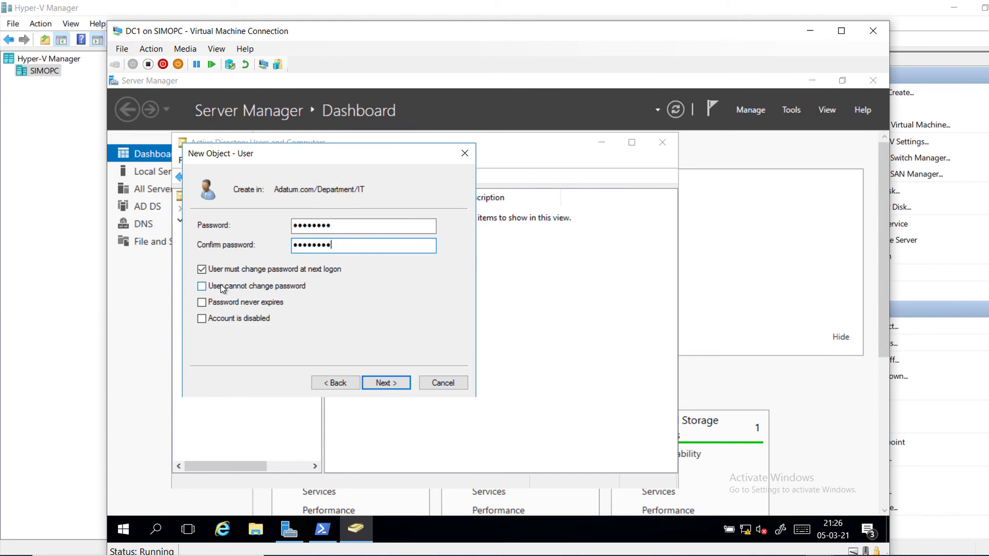
click(201, 270)
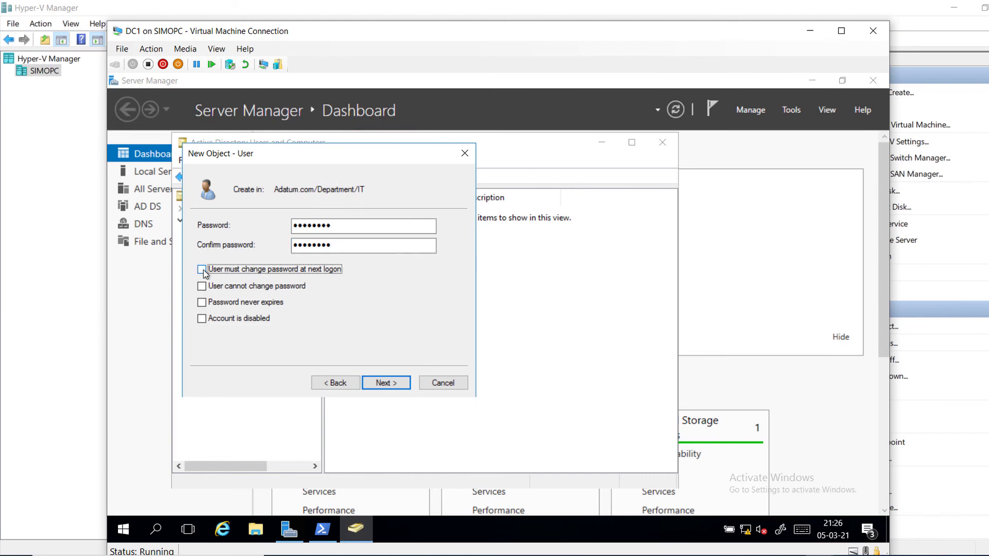
click(225, 286)
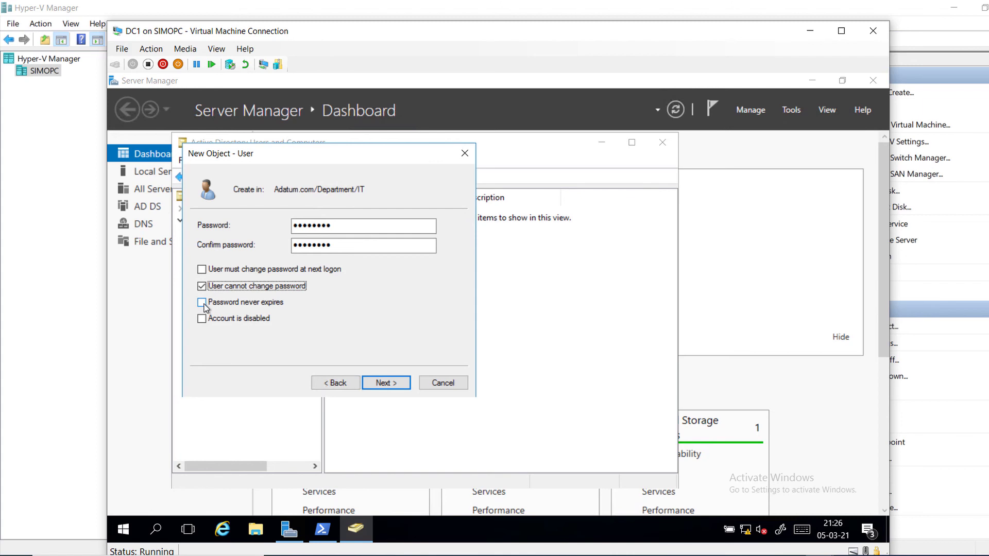
click(201, 303)
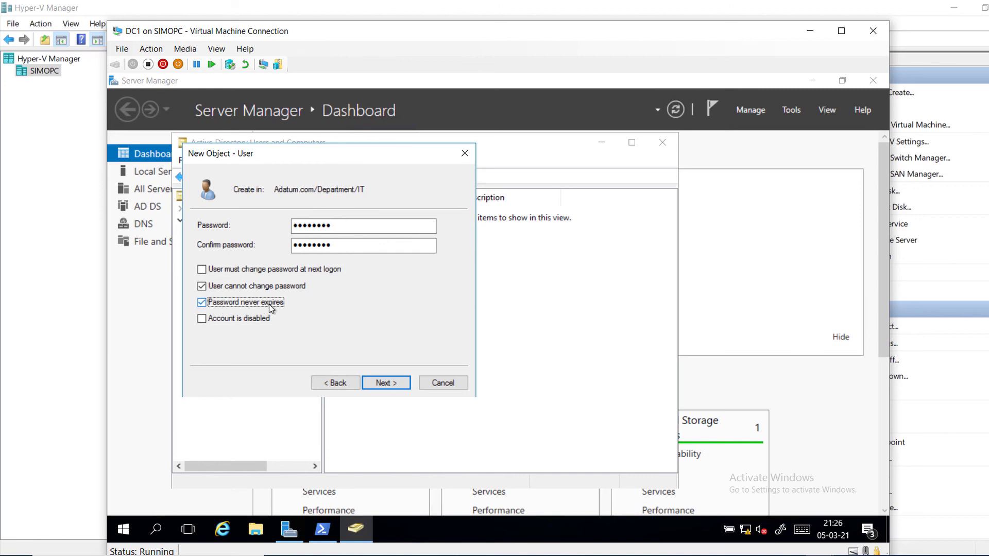
click(379, 382)
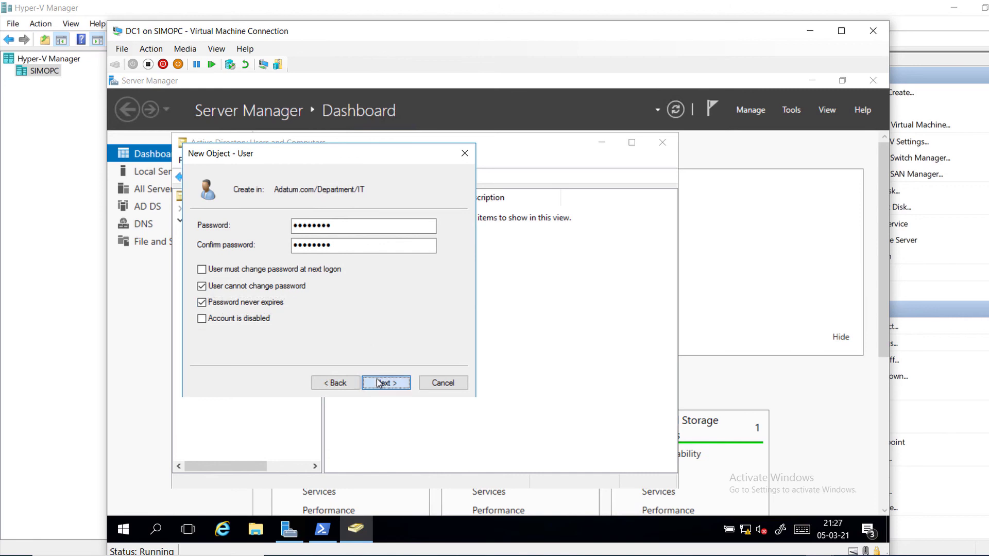
click(380, 383)
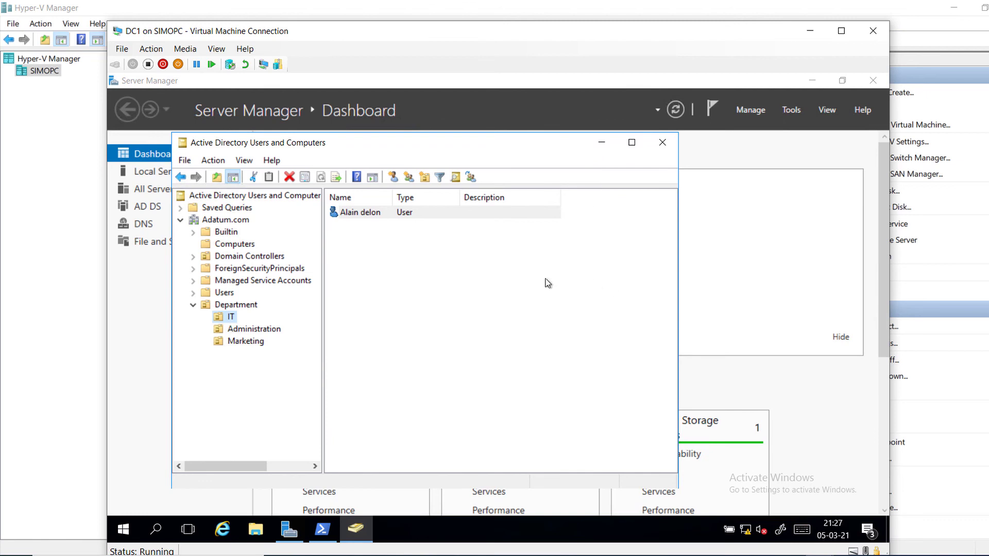
Step: Switch to the WinServ1 virtual machine and move its window fully into view
click(814, 555)
click(687, 510)
drag(834, 8, 688, 19)
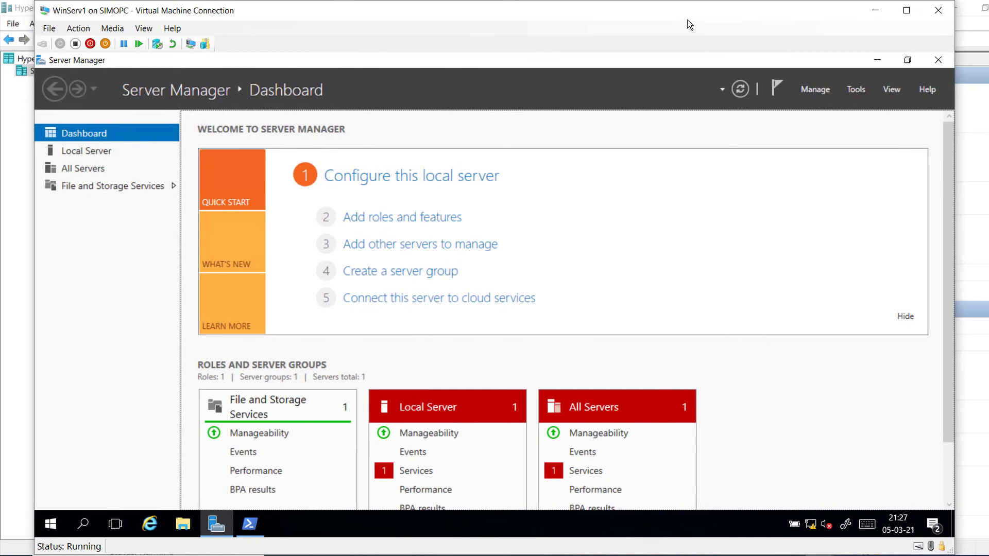
Step: Launch Add Roles and Features with role-based installation targeting WinServ1
click(813, 95)
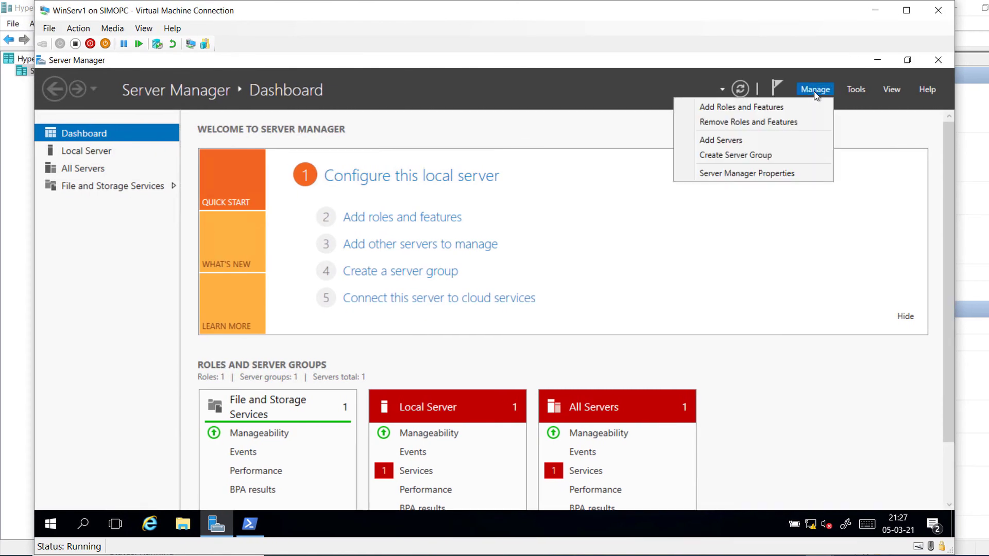
click(786, 107)
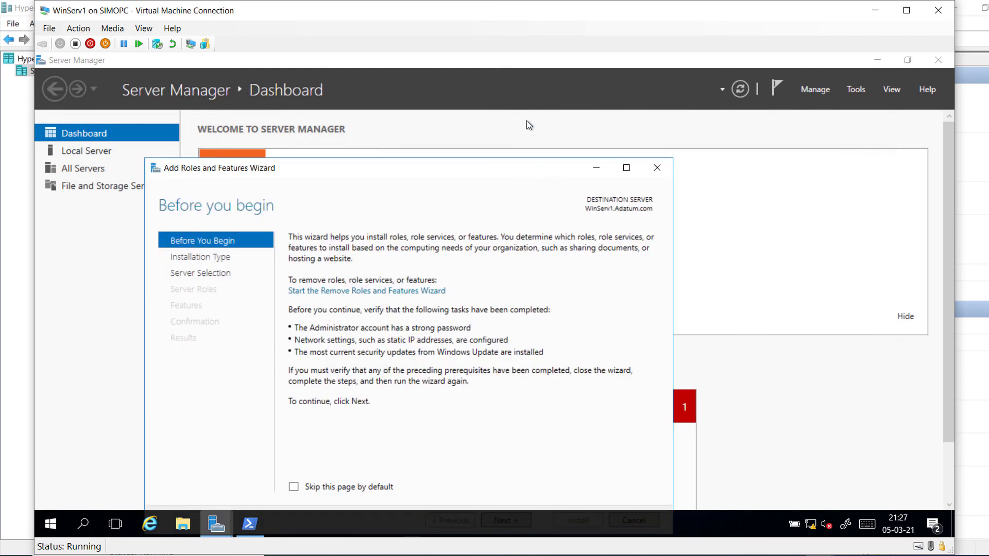
click(502, 474)
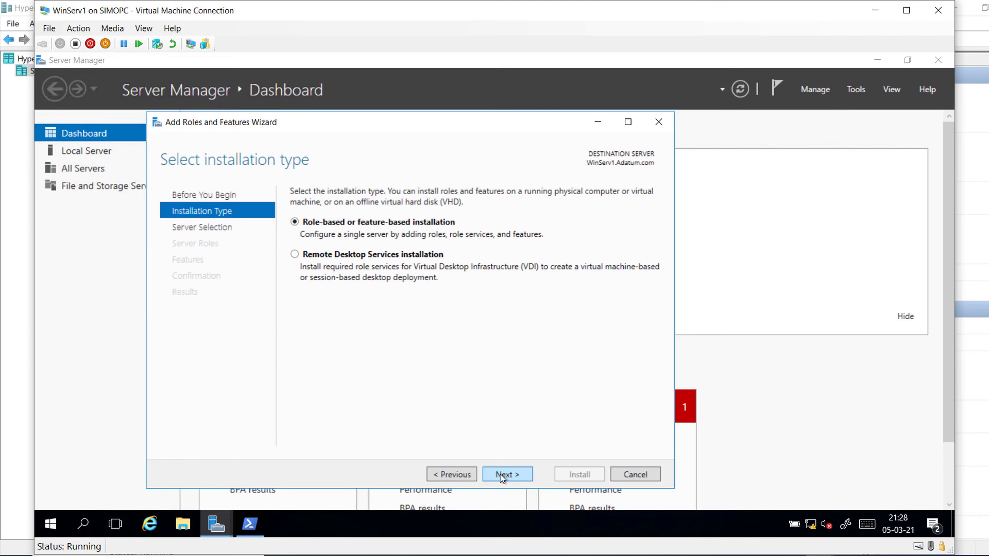
click(502, 475)
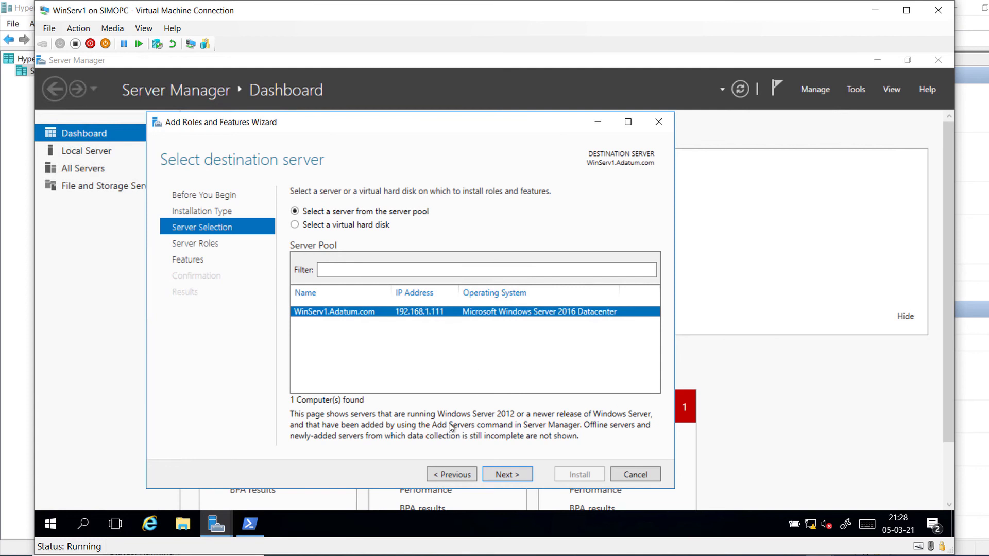
click(502, 473)
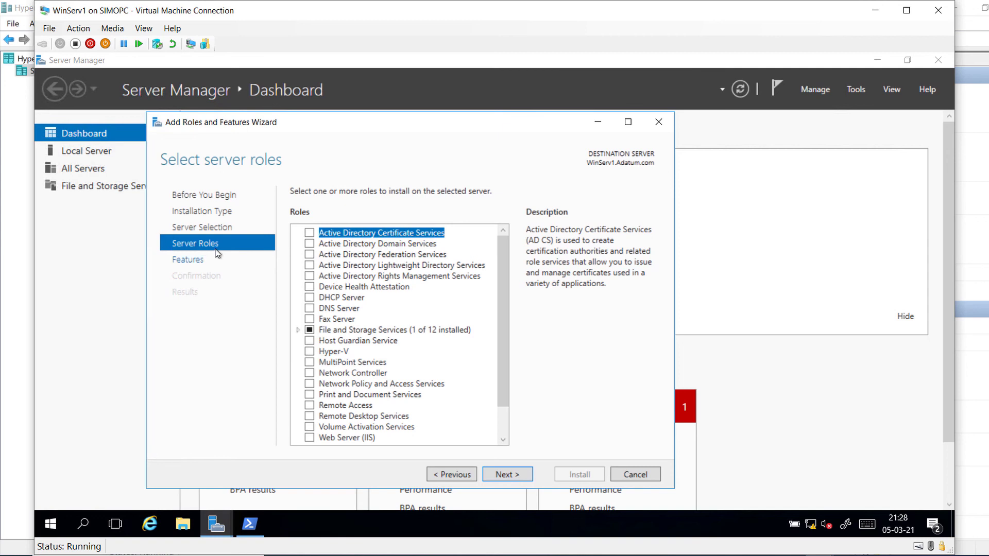
Step: Select Active Directory Domain Services with its required management features and install it
click(310, 243)
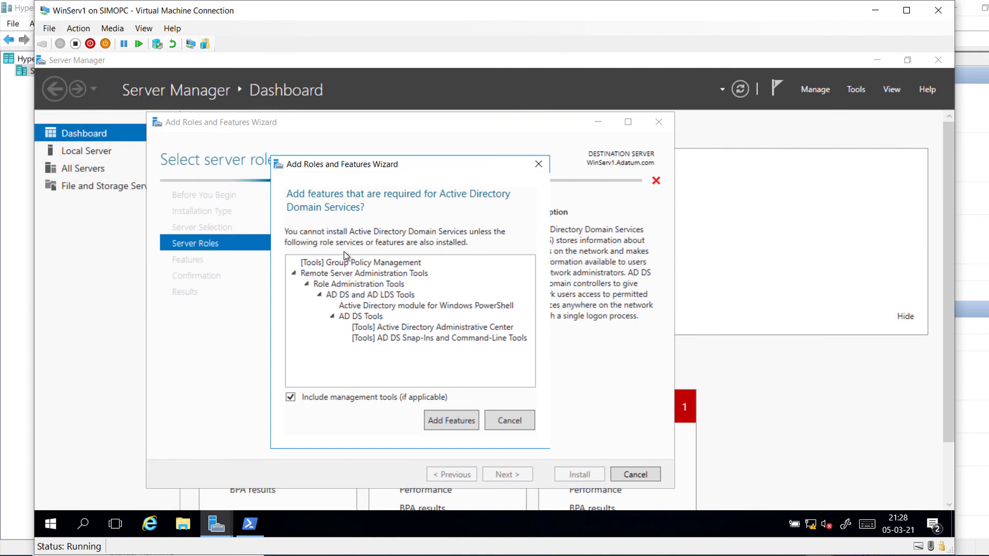
click(507, 420)
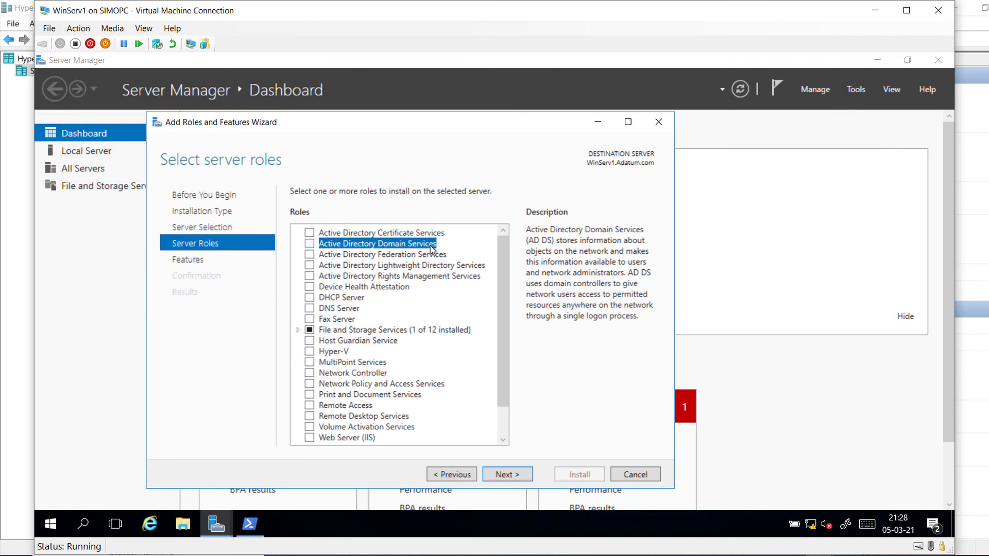
click(309, 244)
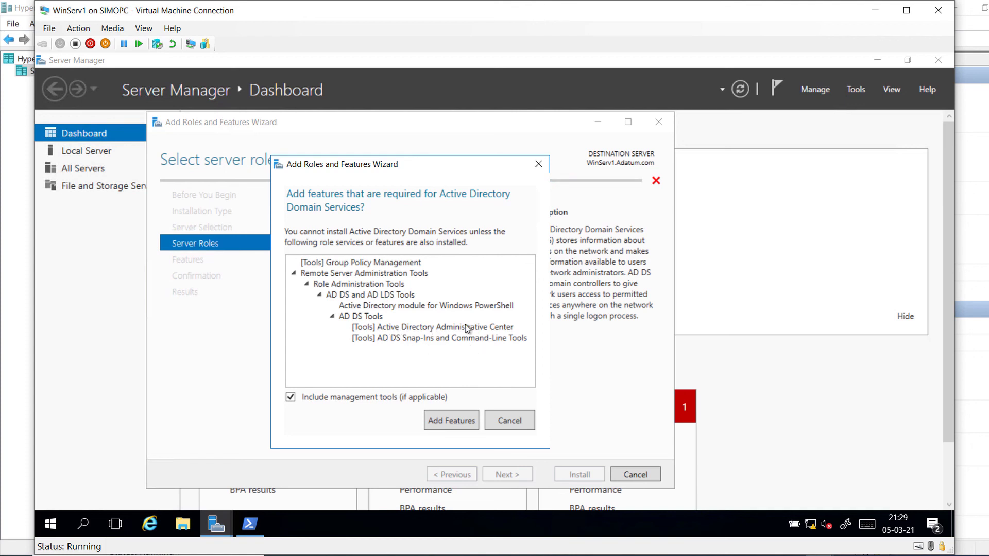
click(452, 420)
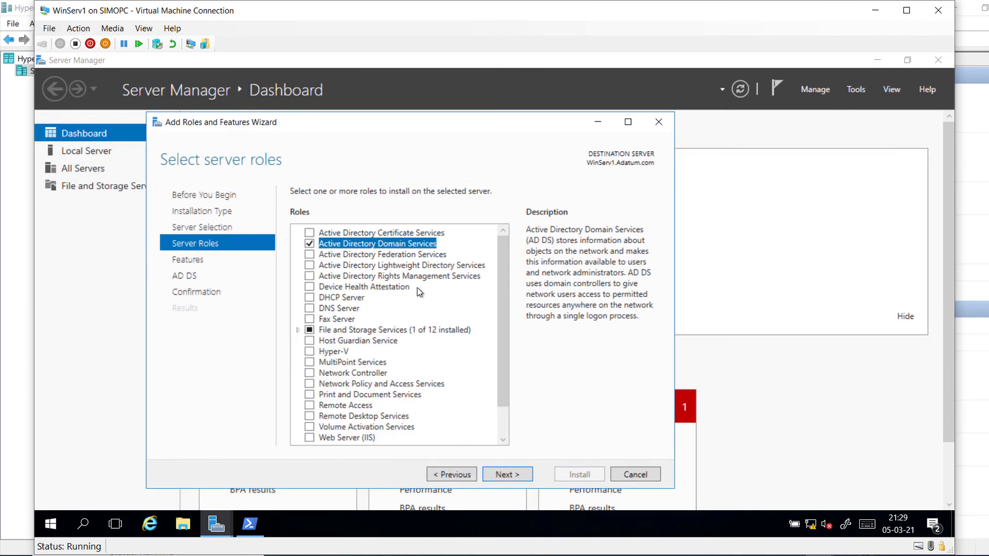
click(498, 474)
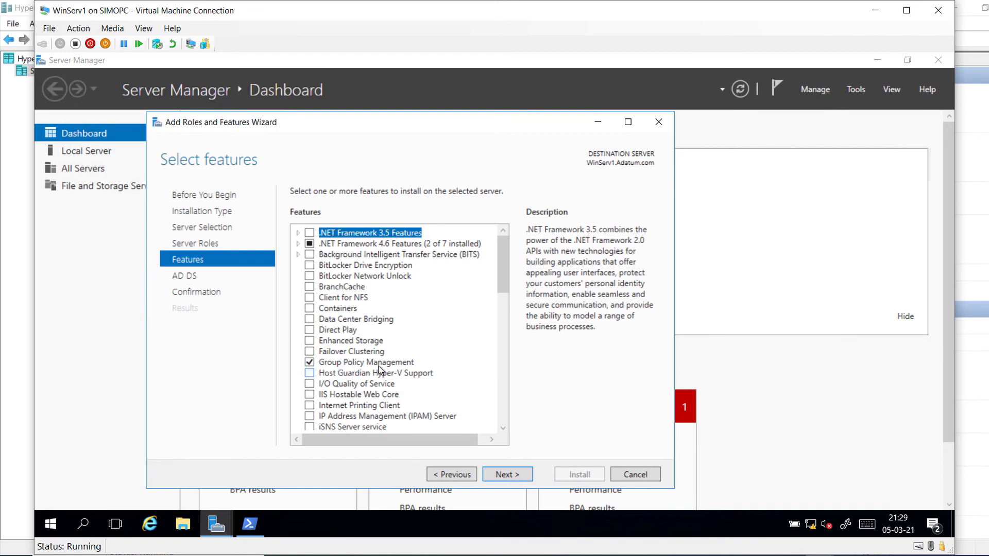
click(509, 475)
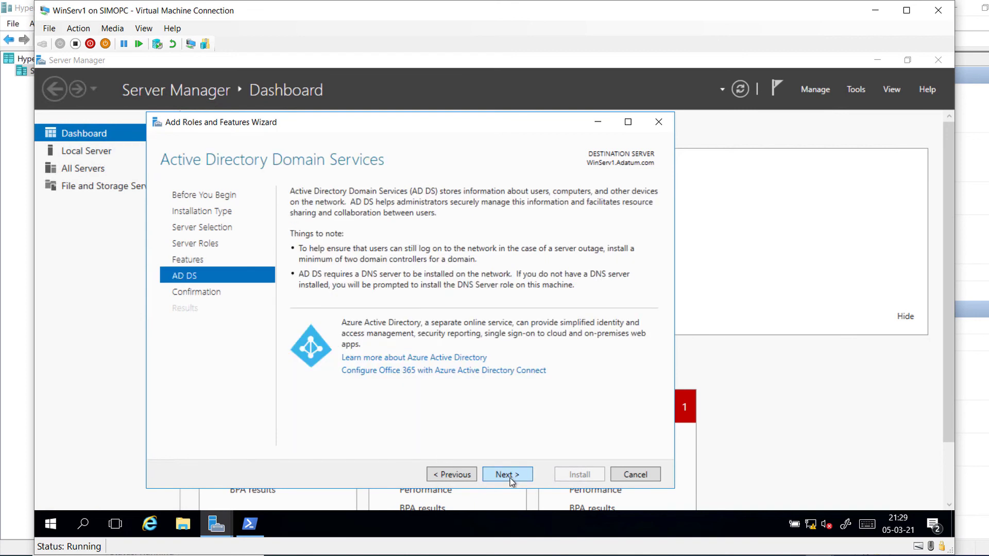
click(512, 477)
click(587, 475)
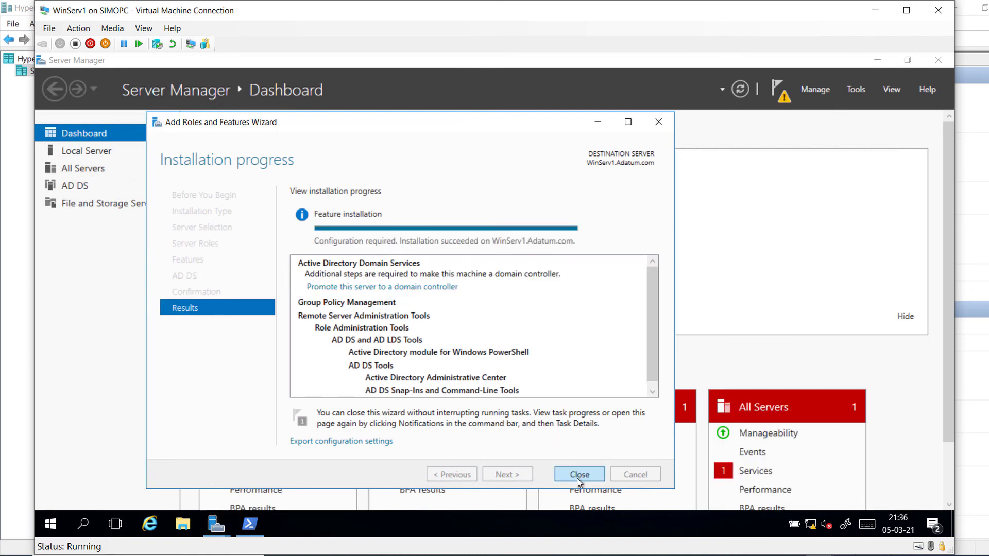
Step: Close the installation wizard and launch 'Promote this server to a domain controller' from Notifications
click(578, 474)
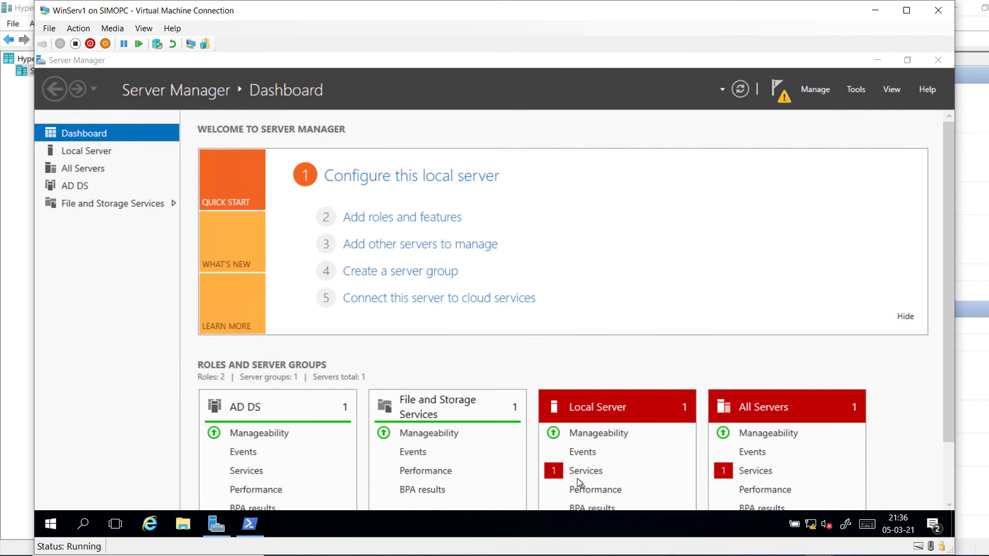
click(784, 101)
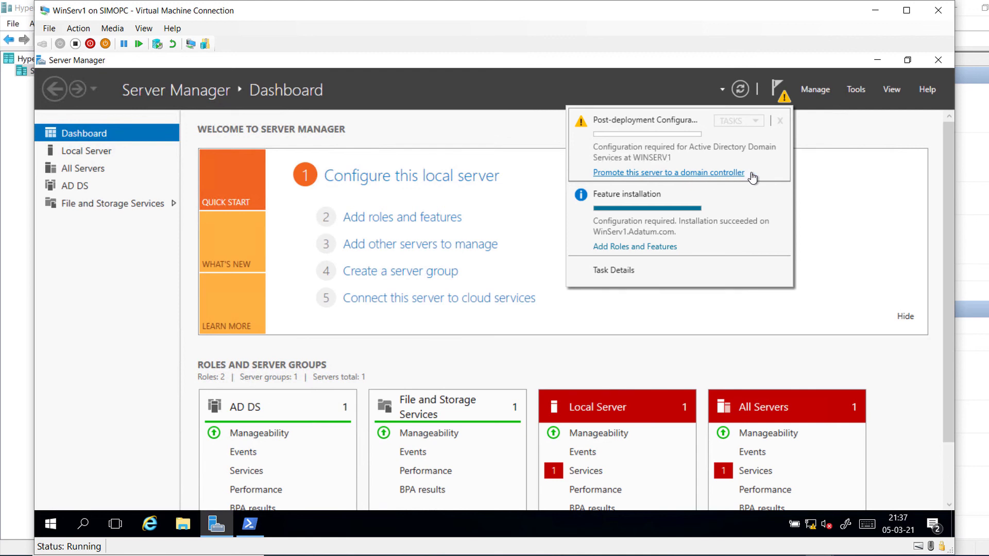
click(641, 173)
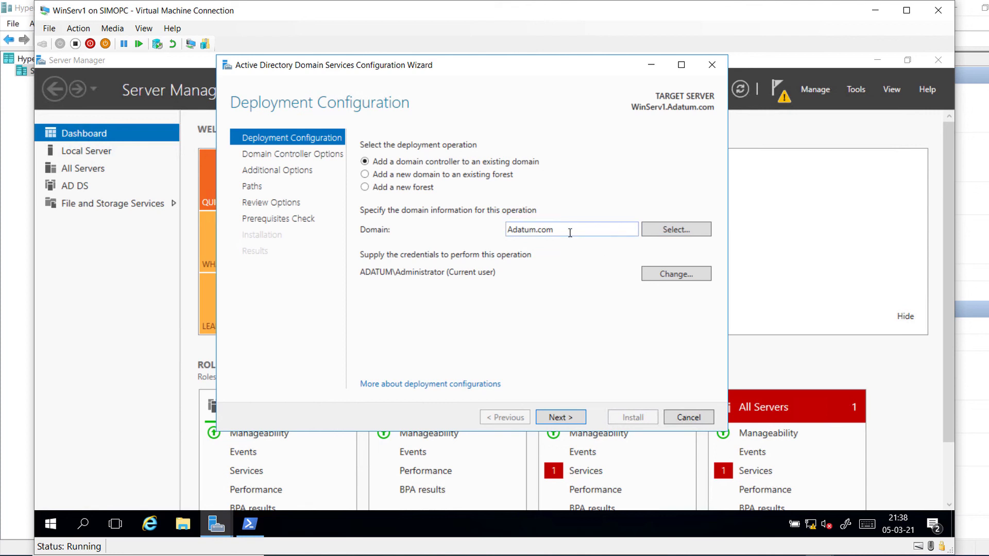
Step: Enter and confirm the DSRM restore password, keeping DNS and Global Catalog, and pass DNS Options
click(548, 421)
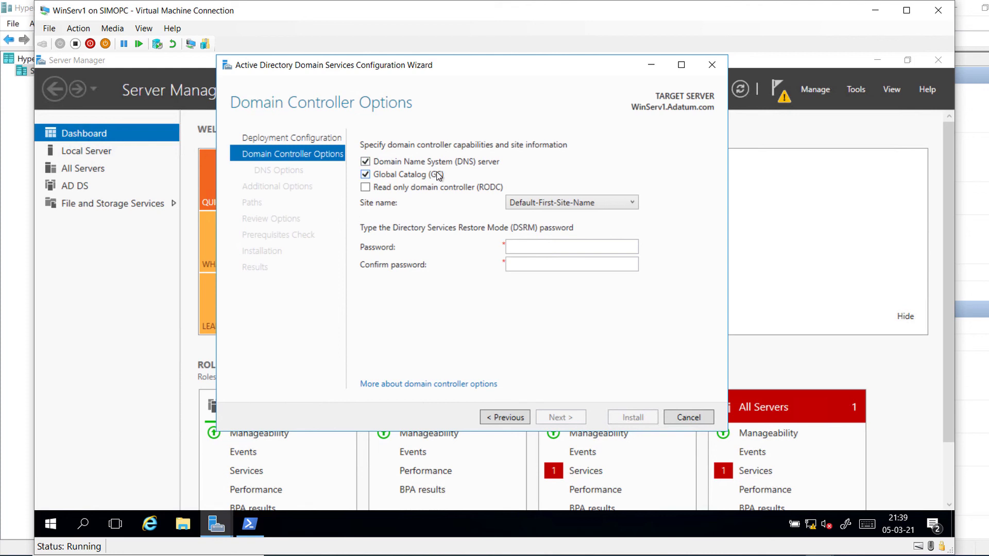
click(514, 246)
text(Pa$$w)
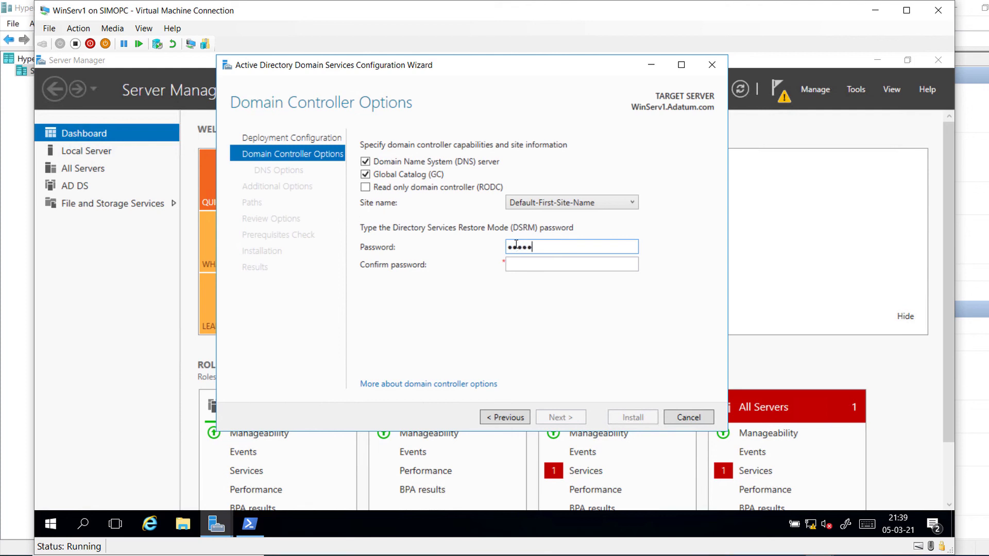
key(BackSpace)
key(BackSpace)
key(BackSpace)
key(BackSpace)
key(BackSpace)
text(Pa$$w0)
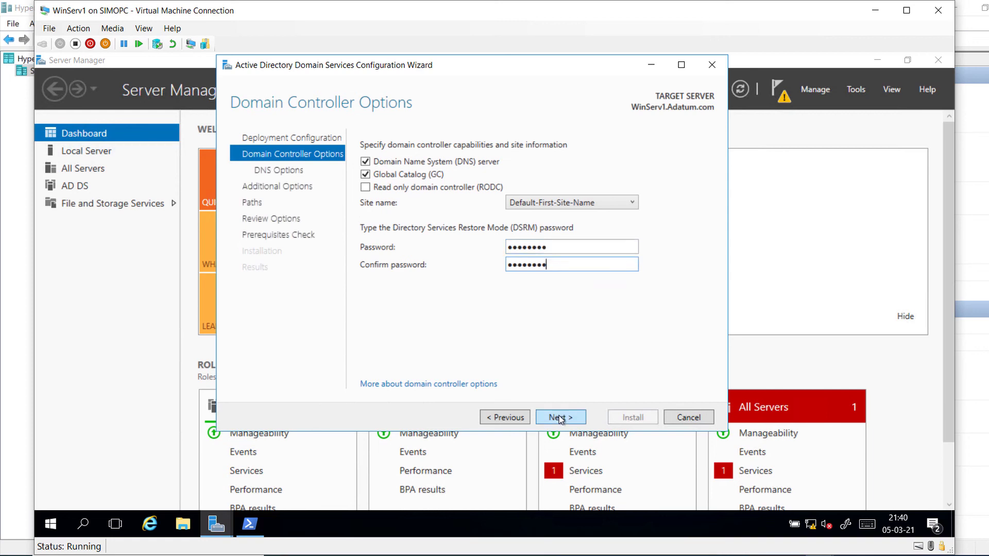
click(560, 417)
click(551, 419)
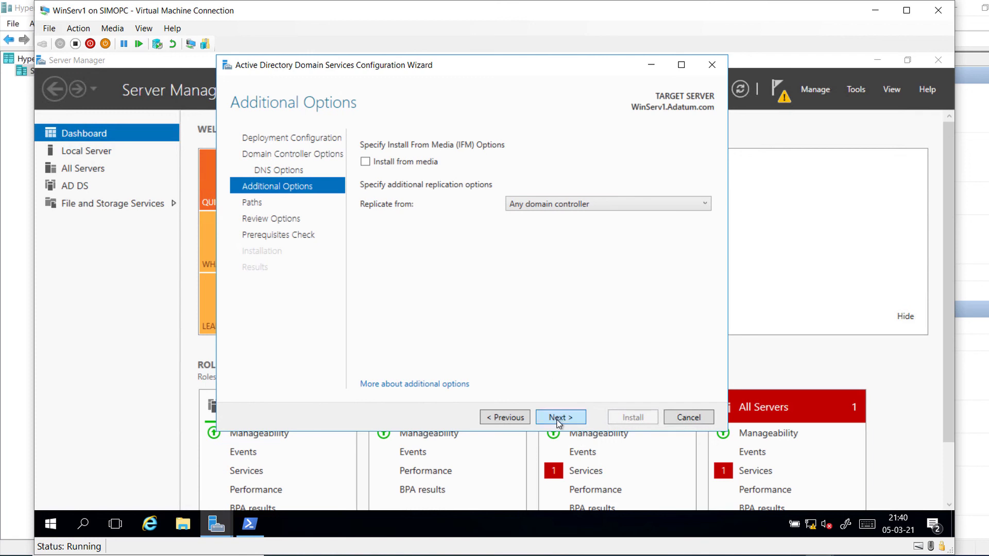
Step: Replicate from DC1.Adatum.com and accept the default database and log paths
click(624, 204)
click(617, 232)
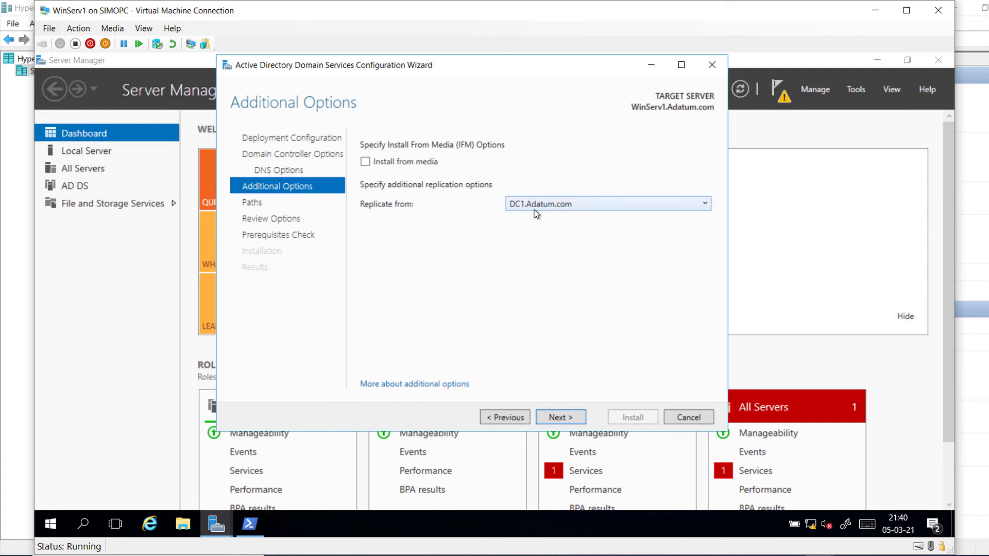
click(561, 418)
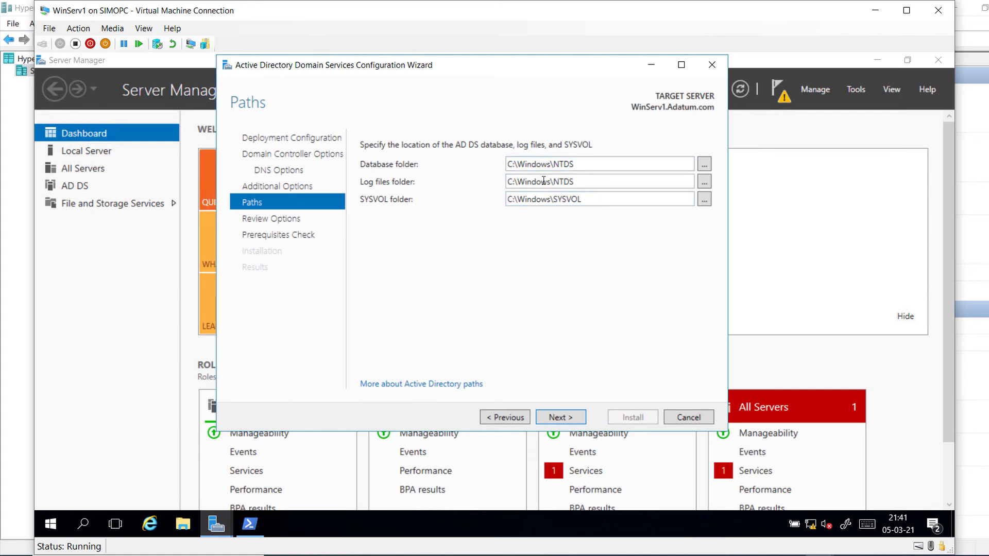
click(558, 416)
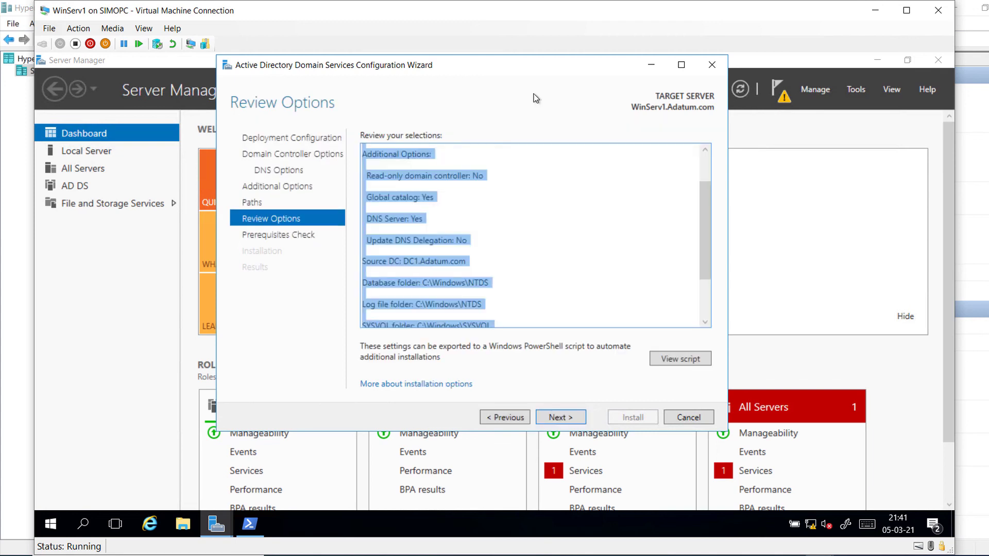
Step: Review the options, pass the prerequisites check and install the domain controller
click(637, 192)
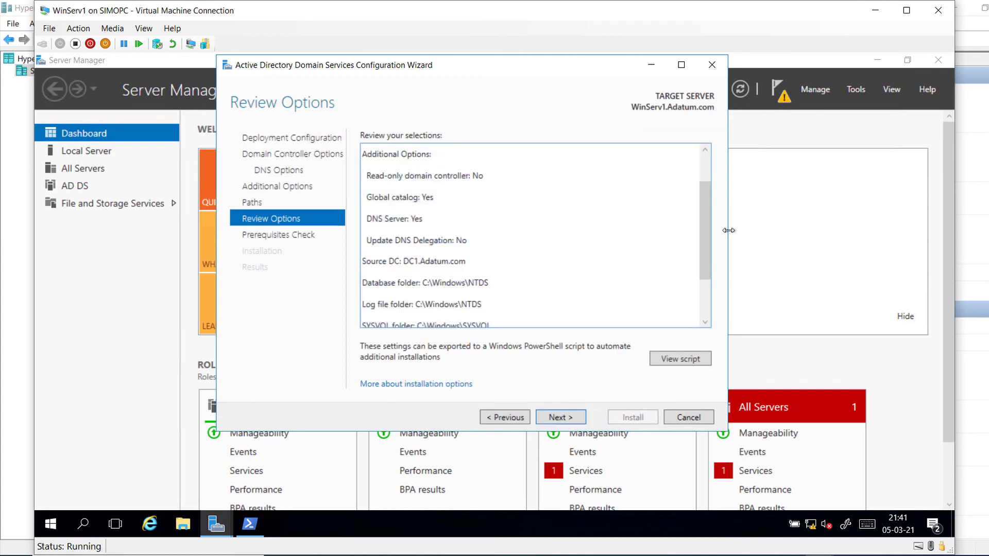
drag(703, 238, 708, 308)
click(552, 421)
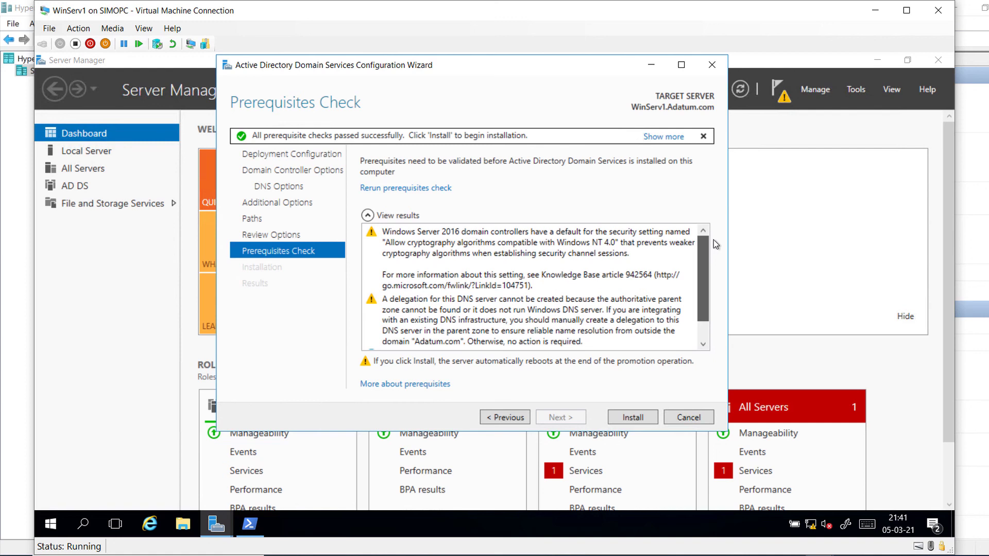
click(629, 421)
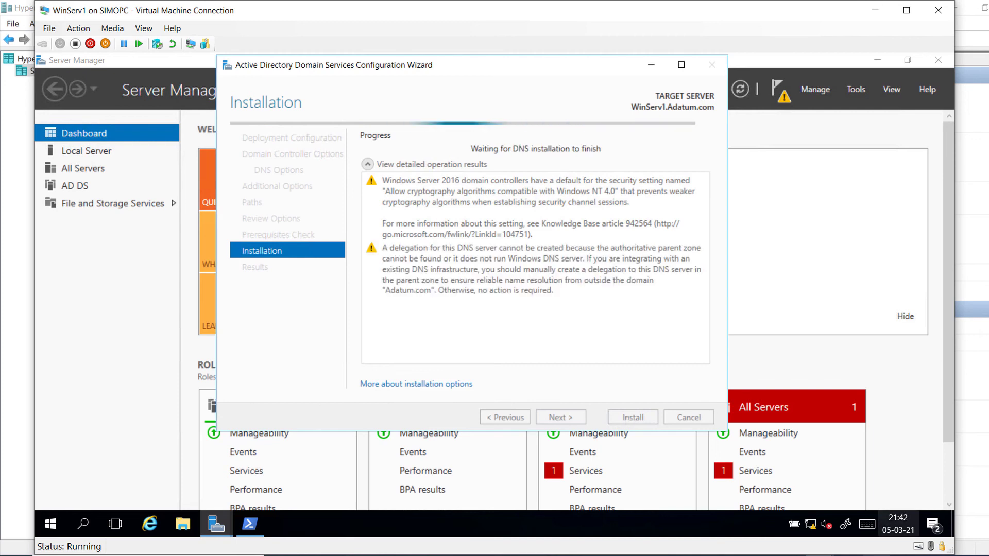
Step: Sign in to WinServ1 as the Adatum domain administrator and shift the DC1 window aside
key(F9)
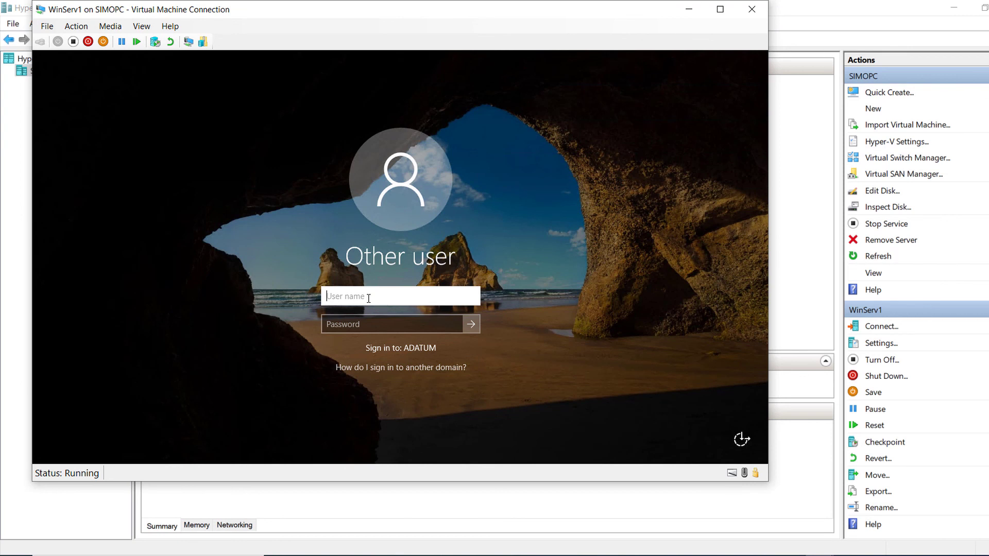
text(Adatum\Administrator)
click(345, 323)
text(Pa$$w0rd)
key(Return)
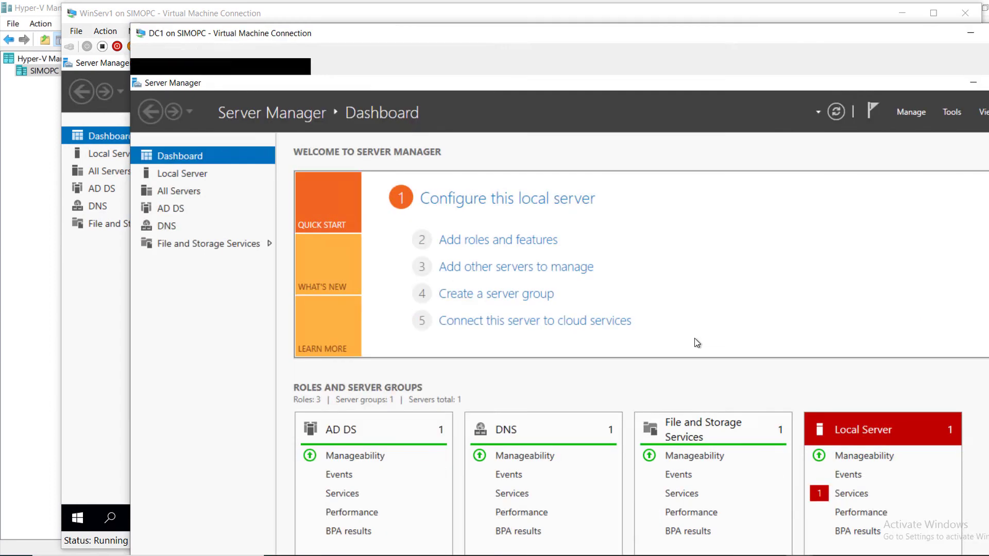
right_click(370, 38)
drag(370, 38, 403, 28)
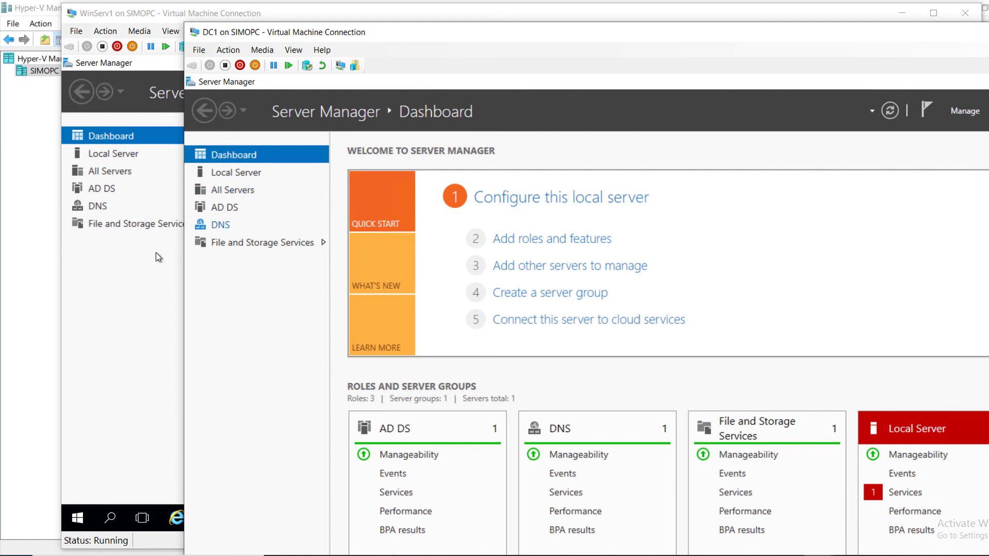
Step: Launch Active Directory Users and Computers on WinServ1 and open the IT OU under Department
click(150, 273)
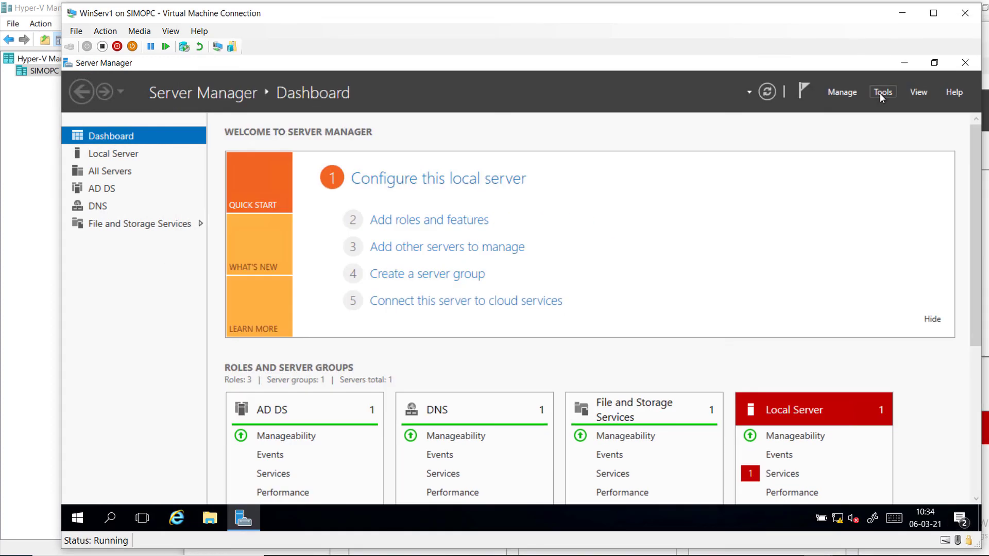
click(879, 93)
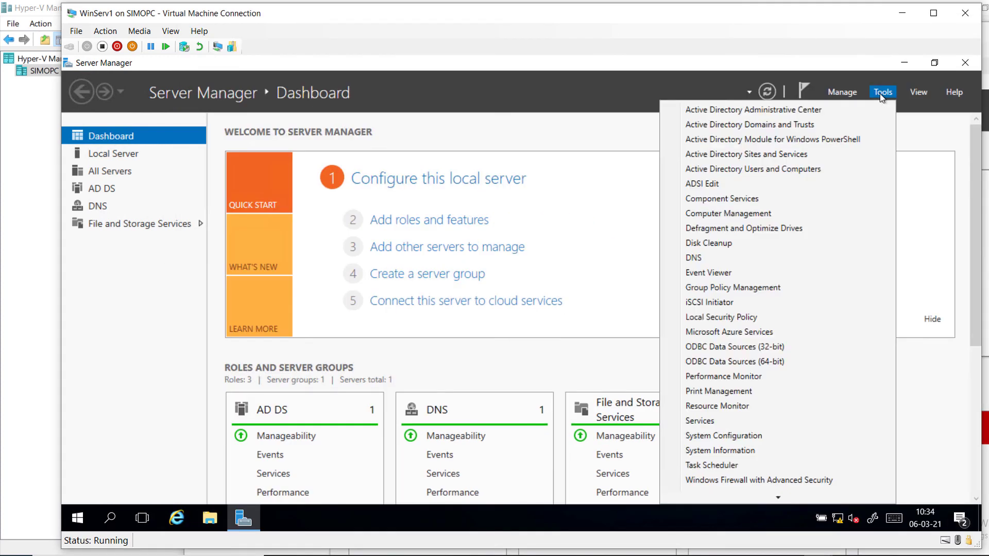
click(787, 171)
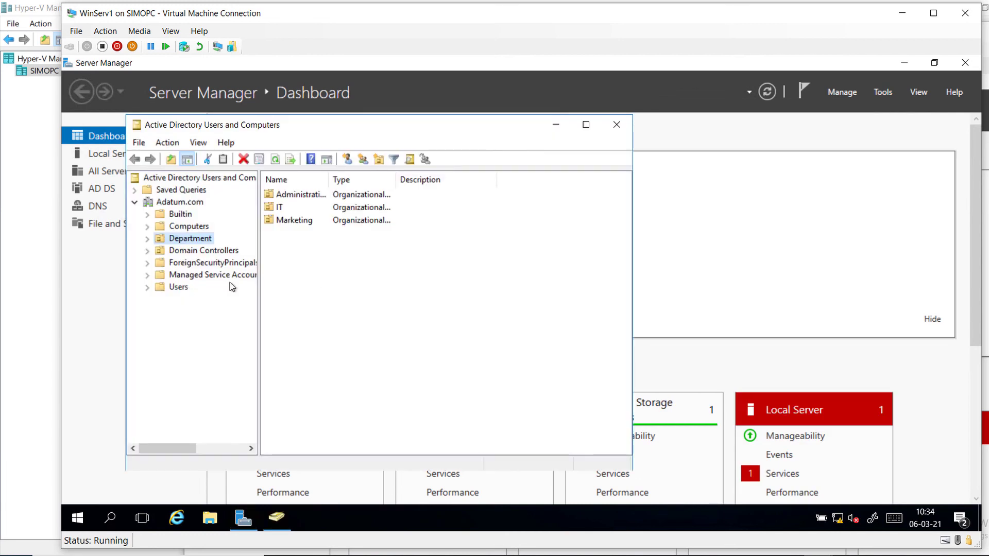
click(207, 274)
click(205, 258)
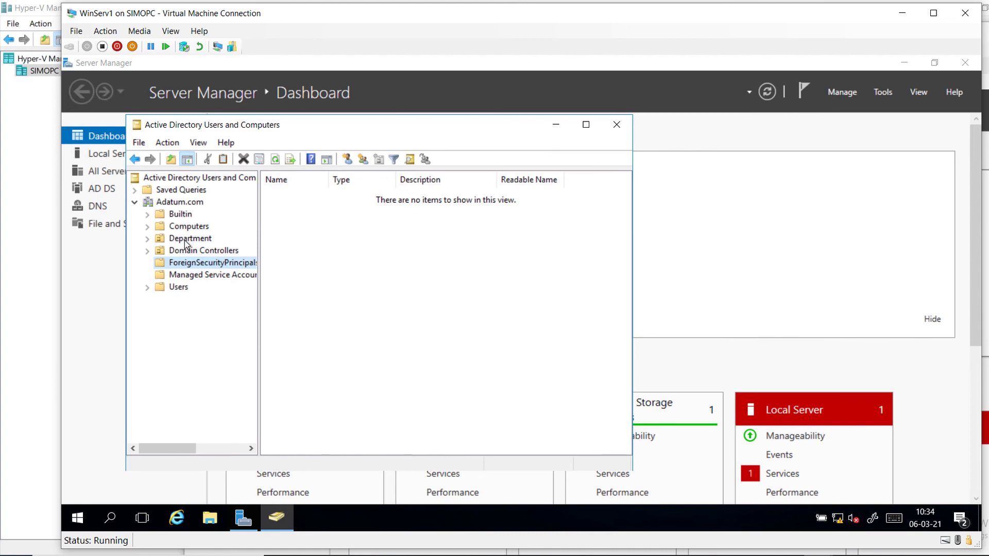
click(187, 240)
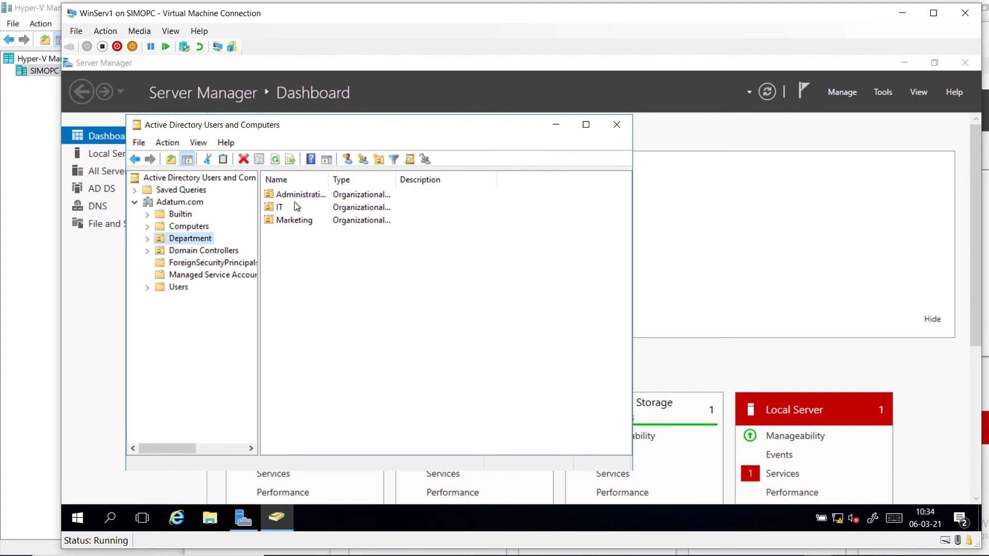
double_click(270, 208)
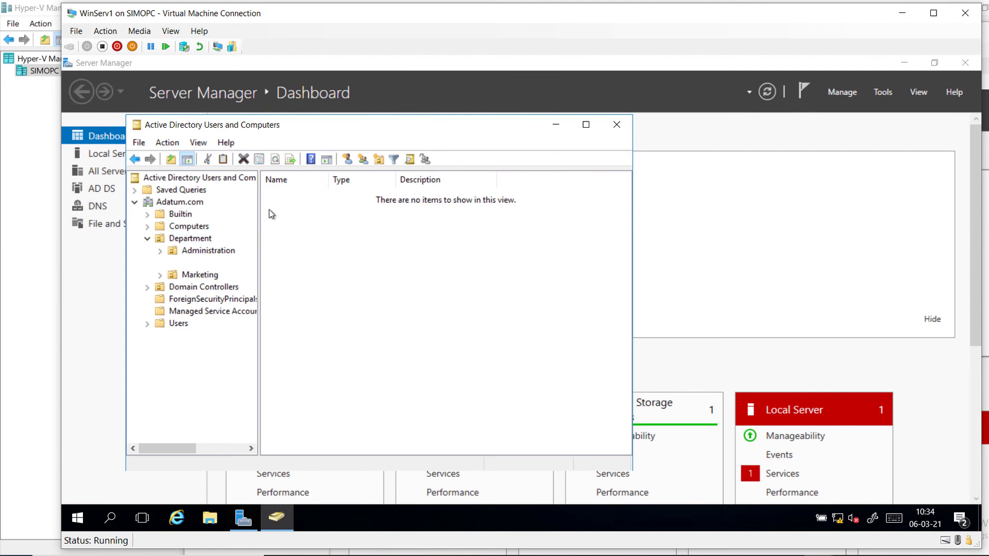